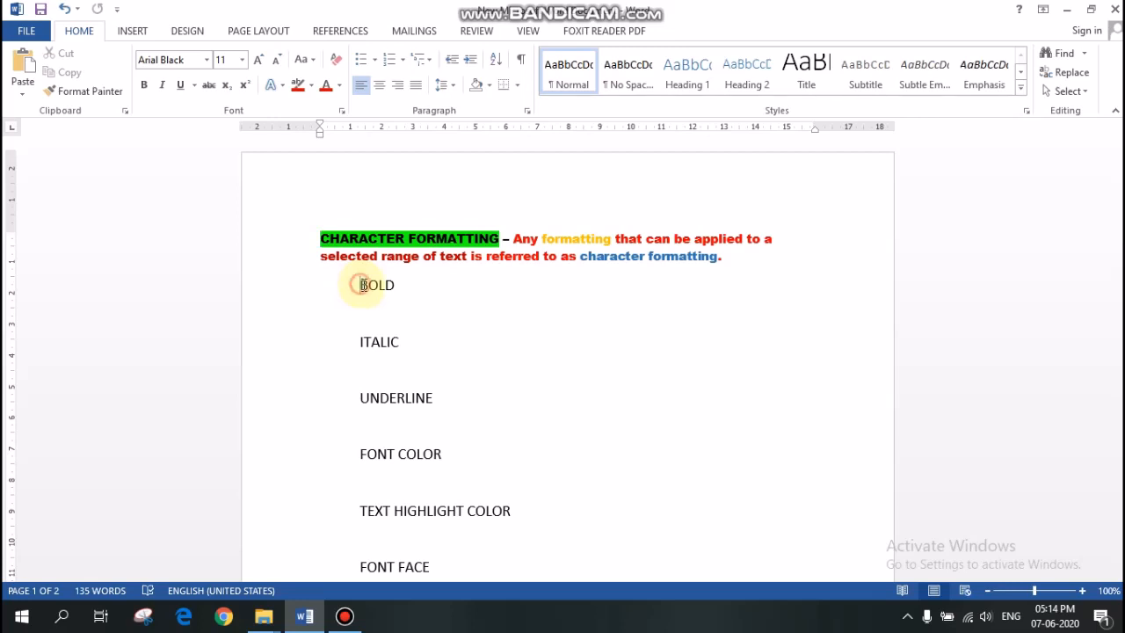
# Make the word BOLD in the list under the heading paragraph bold
pyautogui.moveTo(360, 285); pyautogui.dragTo(393, 290)
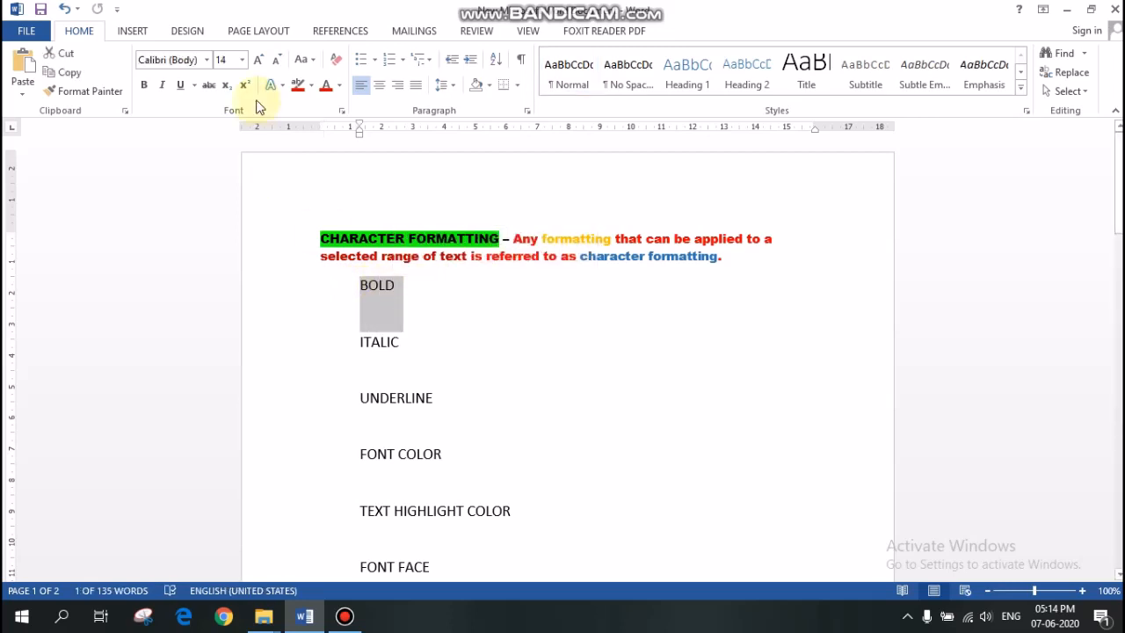
pyautogui.click(144, 86)
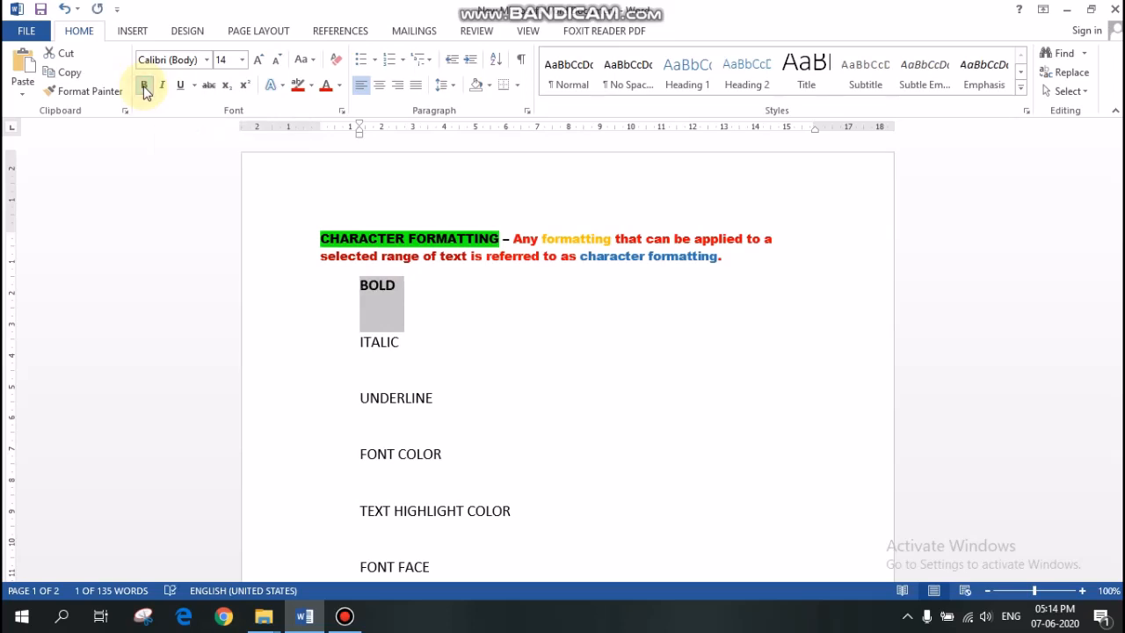
pyautogui.click(392, 298)
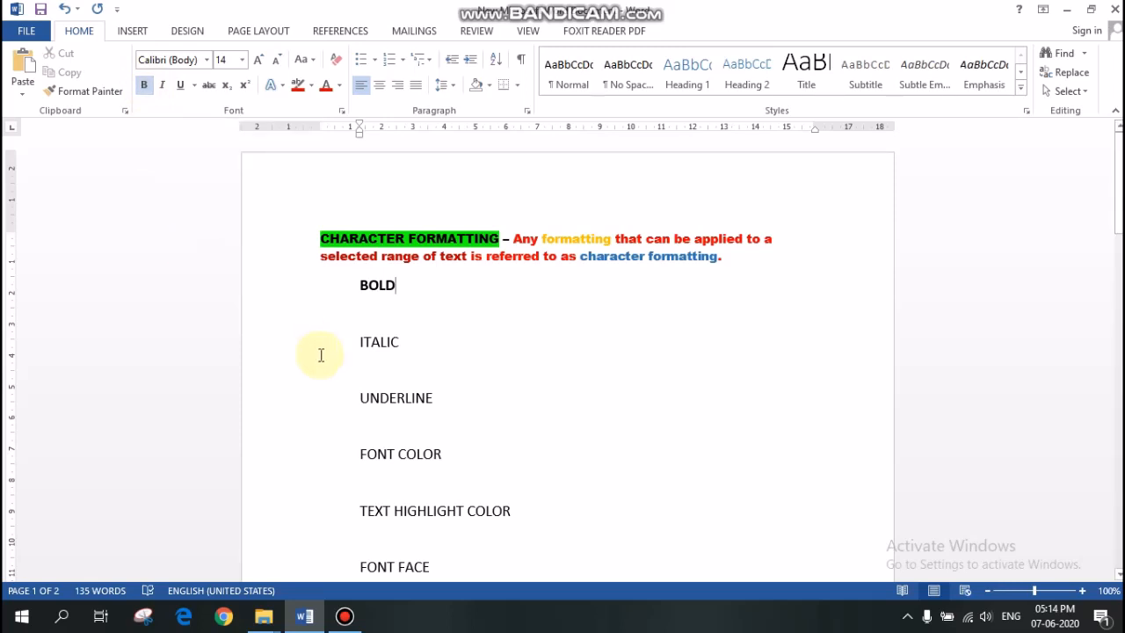
# Apply italic formatting to the word ITALIC in the list
pyautogui.moveTo(359, 342); pyautogui.dragTo(403, 344)
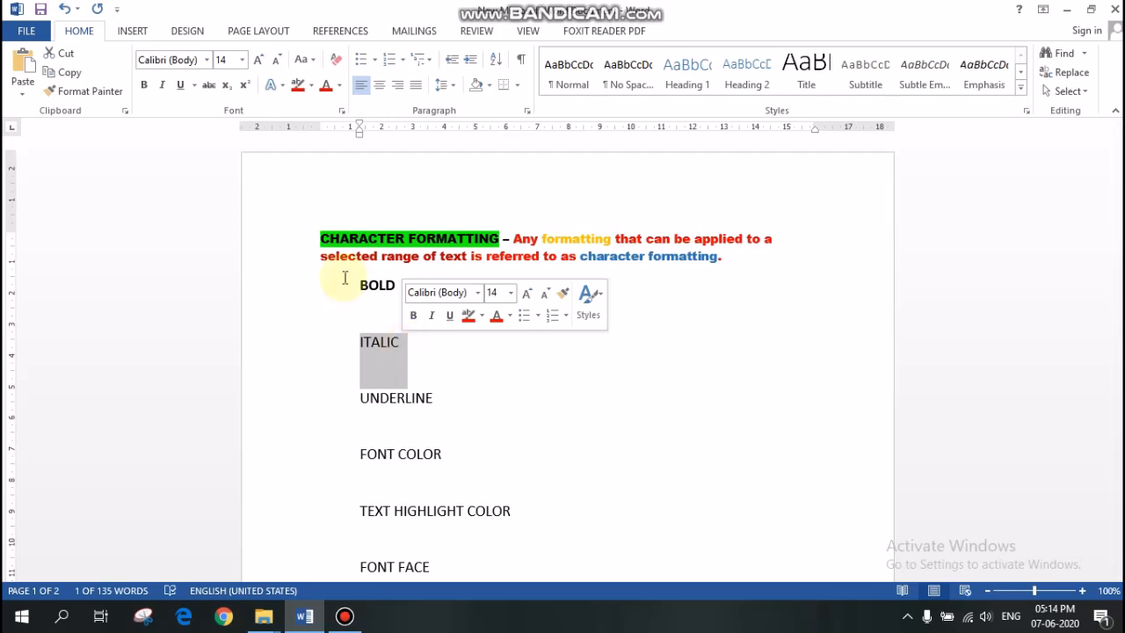
pyautogui.click(168, 92)
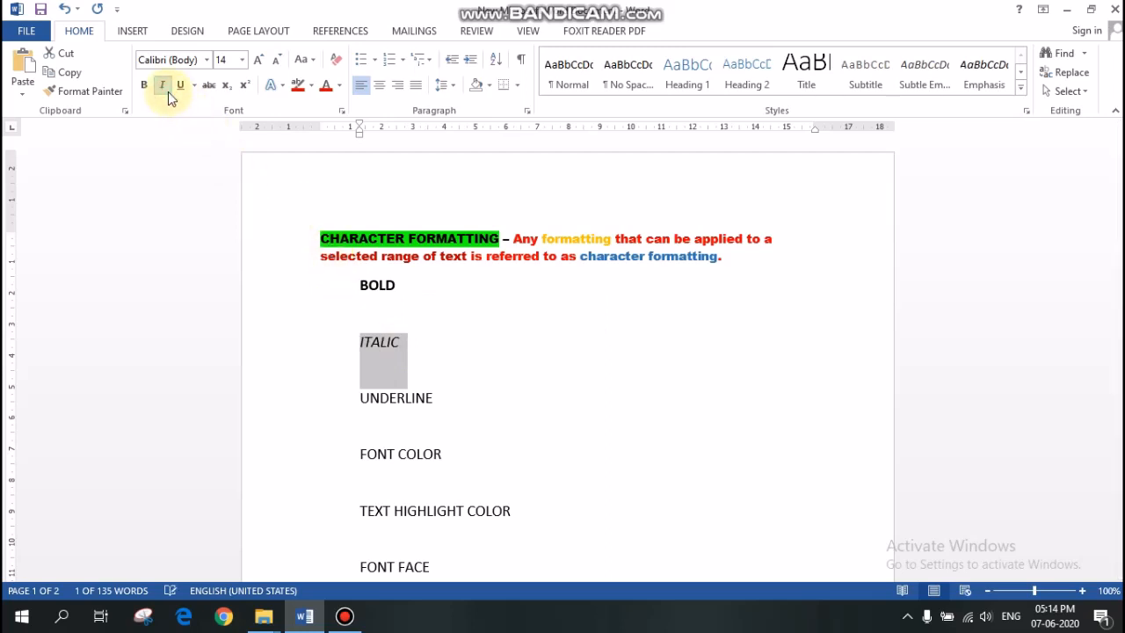
pyautogui.click(436, 397)
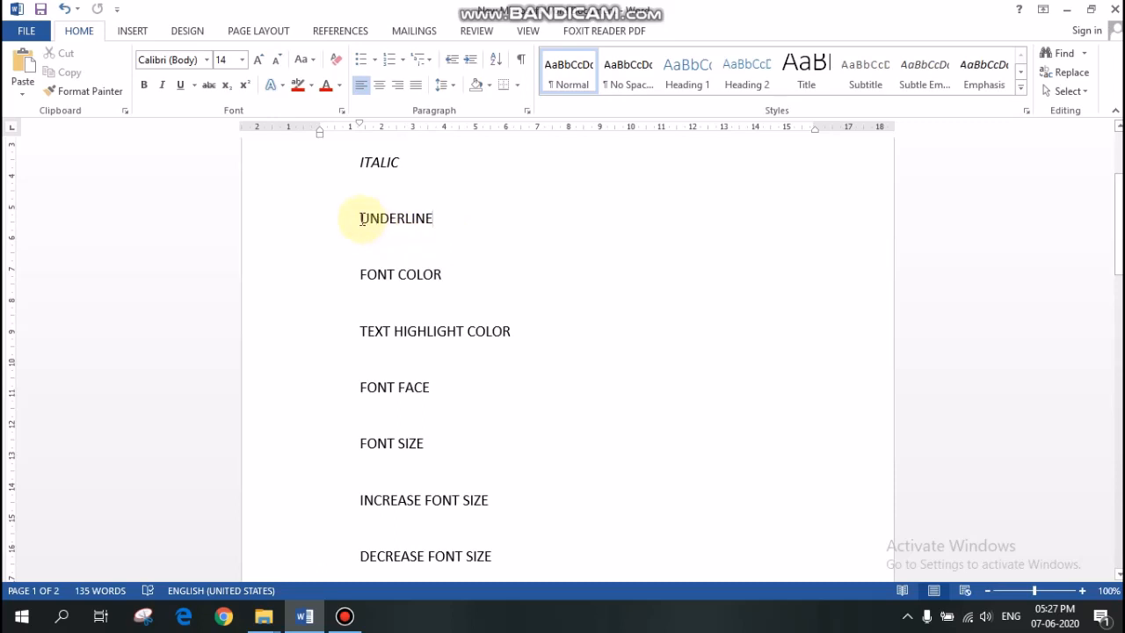
# Underline the word UNDERLINE in the list
pyautogui.moveTo(362, 218); pyautogui.dragTo(436, 214)
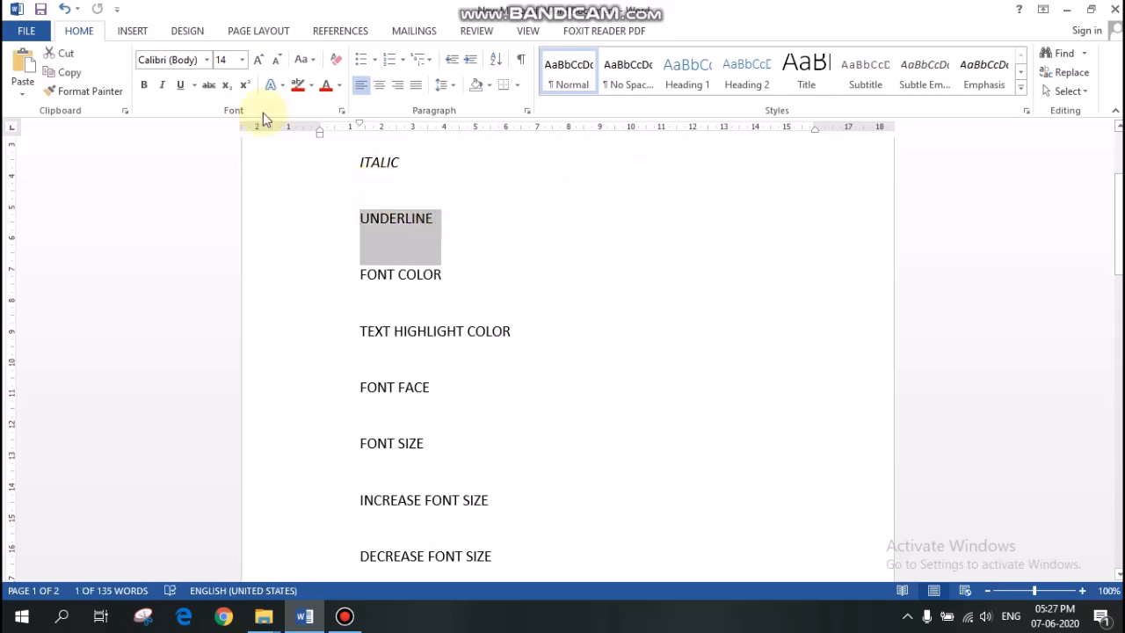
pyautogui.click(179, 91)
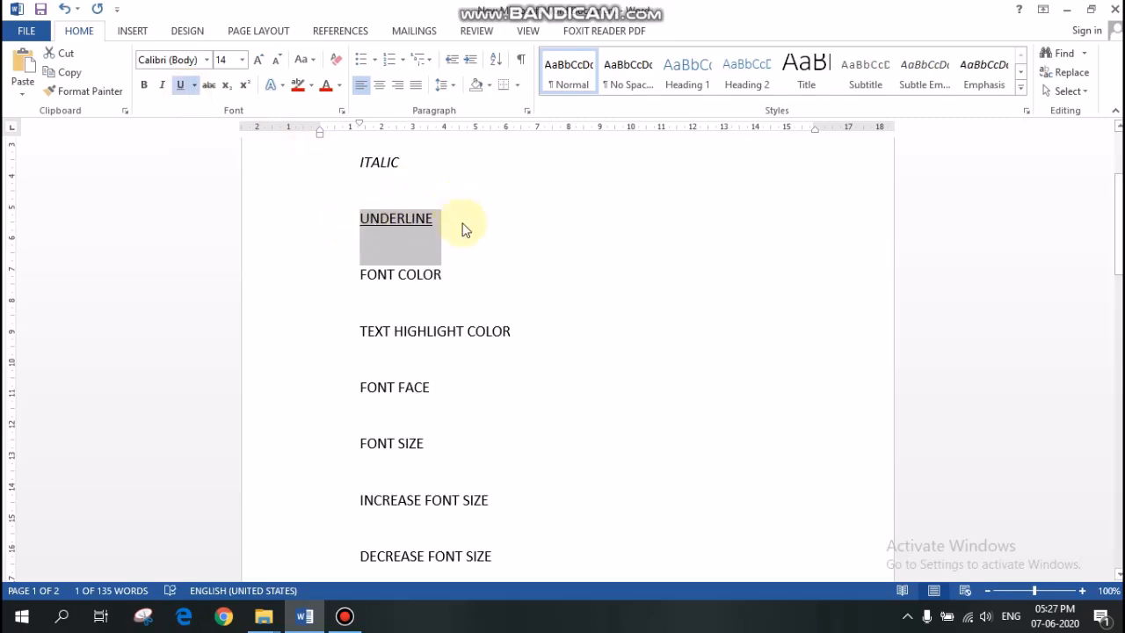
pyautogui.click(501, 309)
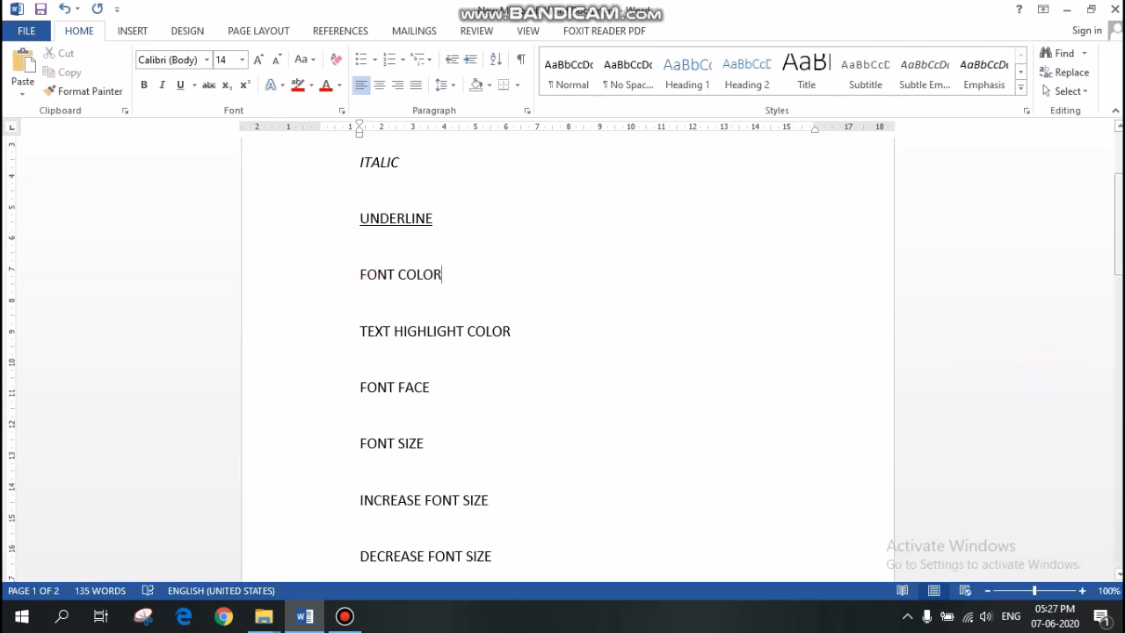
# Change the font color of the word FONT in the FONT COLOR line to standard red
pyautogui.scroll(3, 1118, 228)
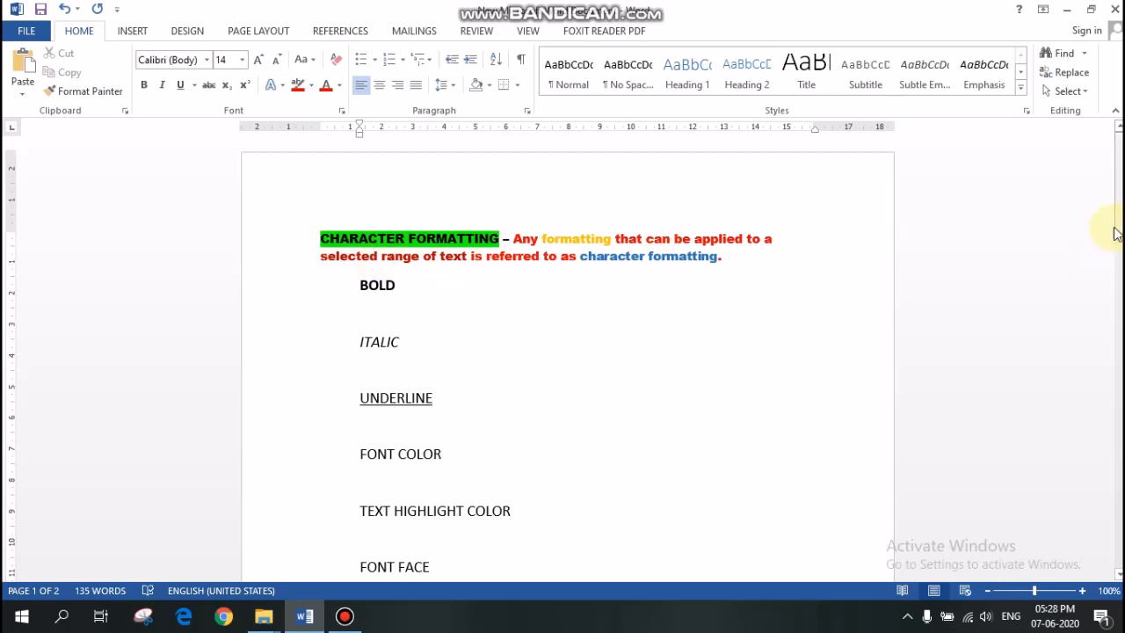
pyautogui.moveTo(1118, 227); pyautogui.dragTo(1117, 255)
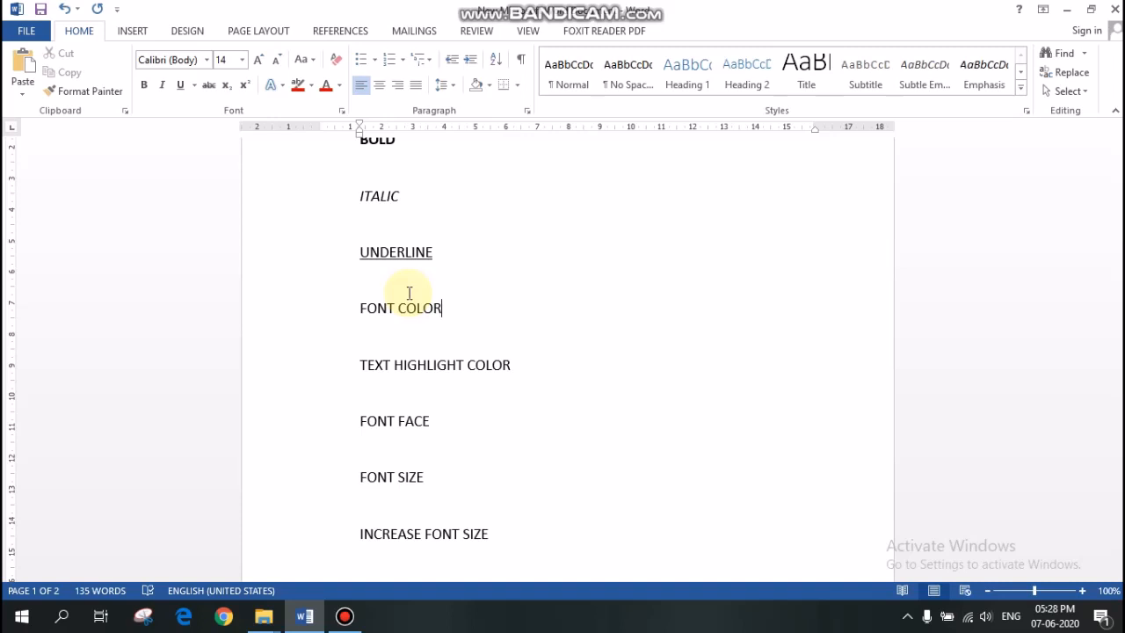
pyautogui.moveTo(360, 306); pyautogui.dragTo(393, 306)
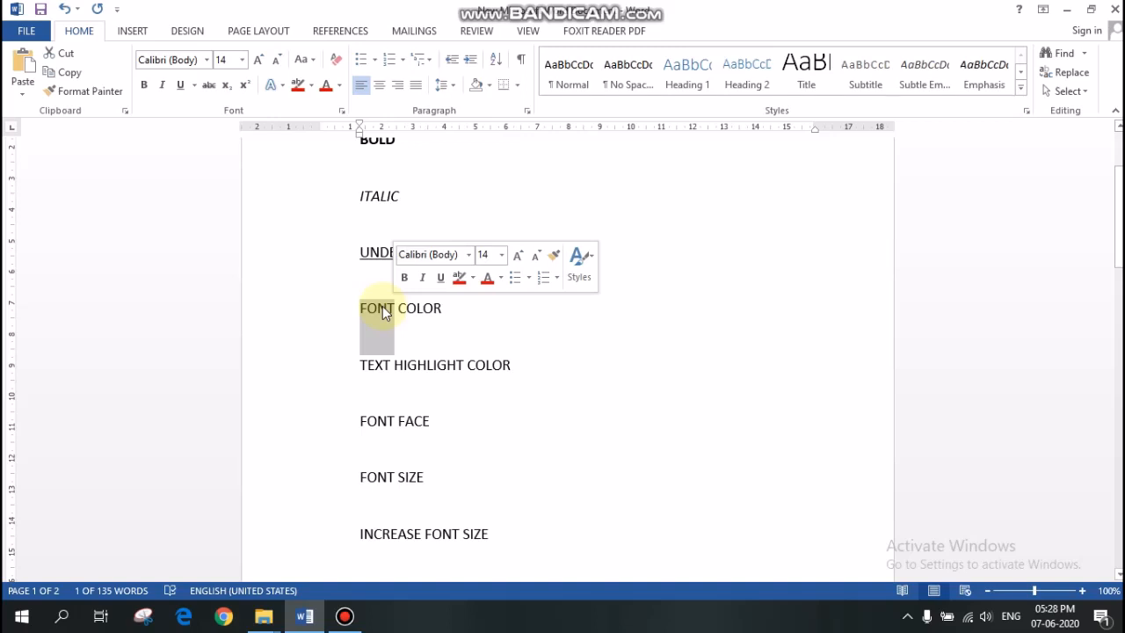
pyautogui.click(337, 89)
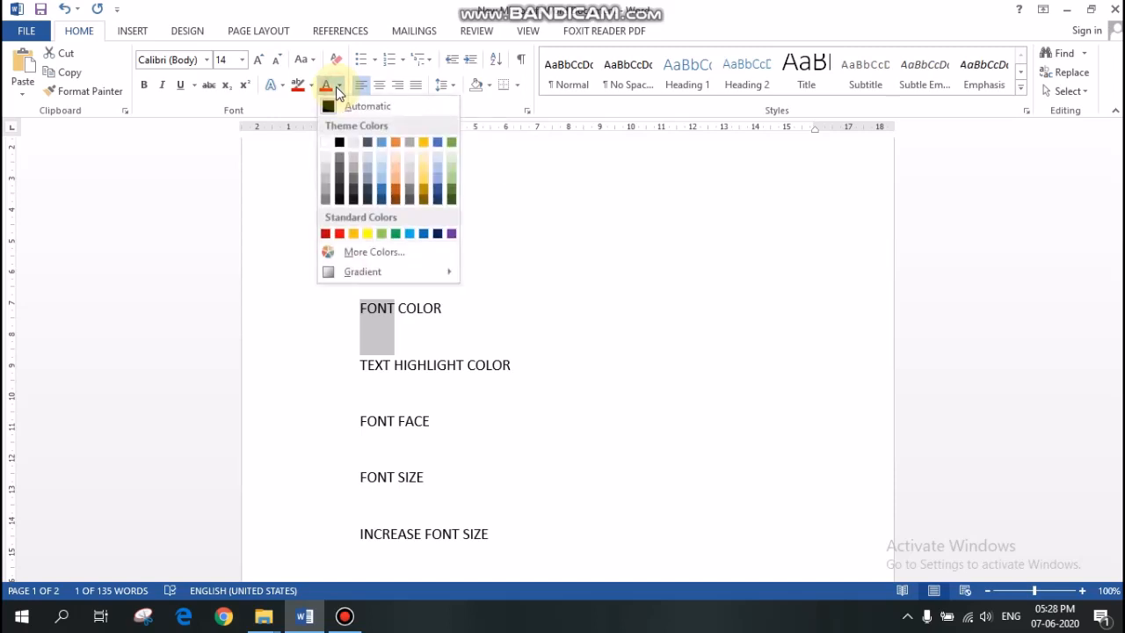
pyautogui.click(343, 235)
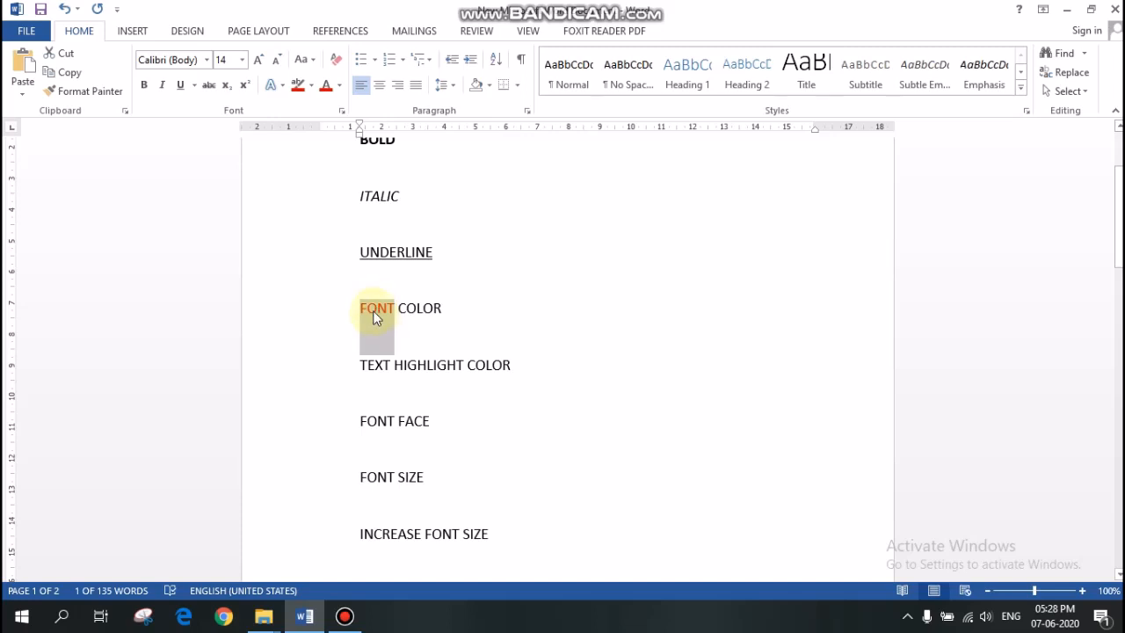
# Change the font color of the word COLOR in the FONT COLOR line to the light blue theme color
pyautogui.moveTo(398, 309); pyautogui.dragTo(441, 313)
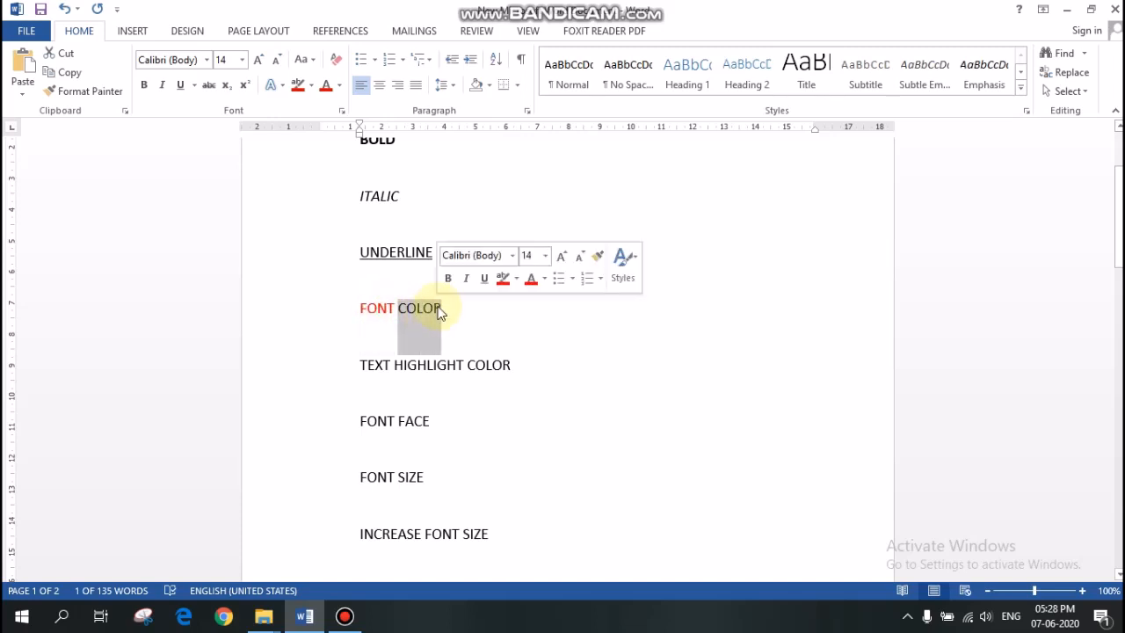
pyautogui.click(340, 88)
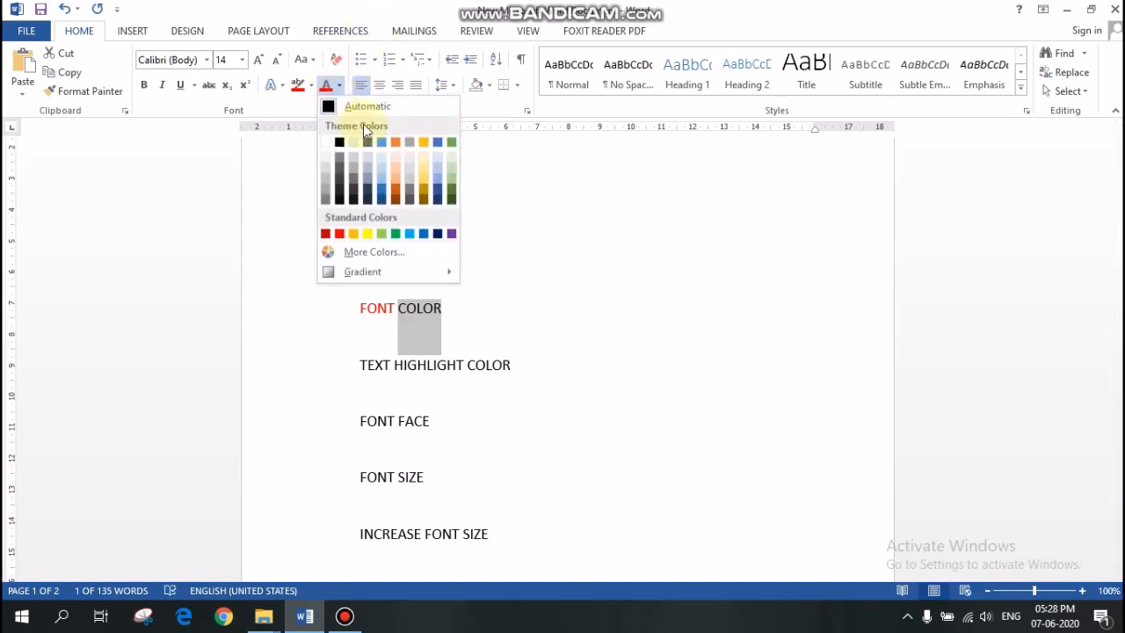
pyautogui.click(380, 143)
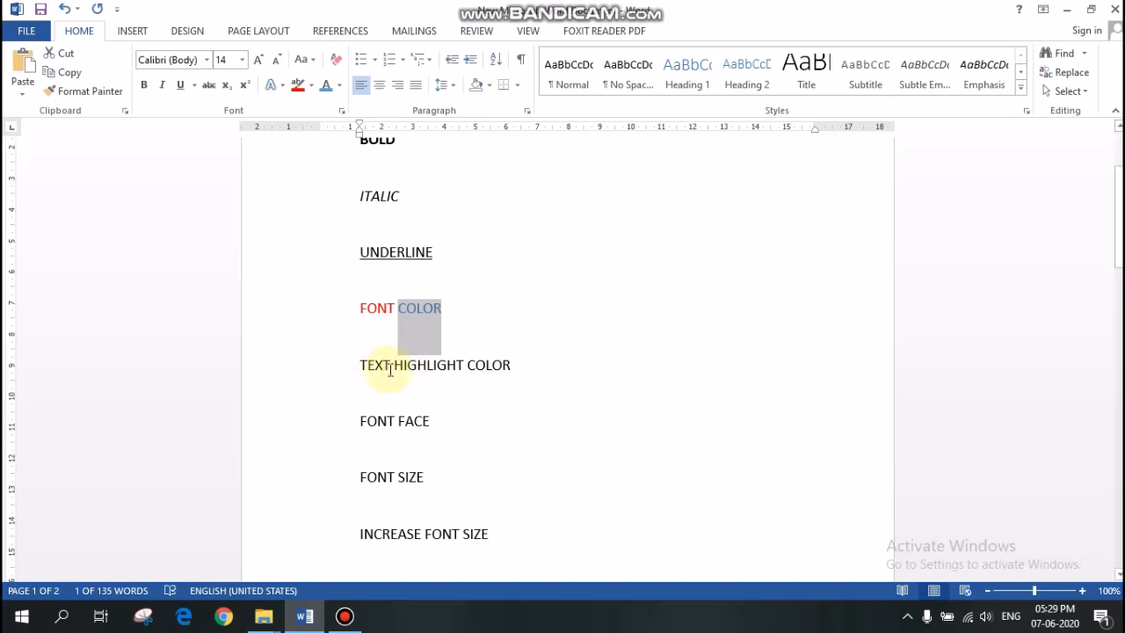
# Highlight the word HIGHLIGHT in the TEXT HIGHLIGHT COLOR line in bright green
pyautogui.moveTo(394, 365); pyautogui.dragTo(463, 367)
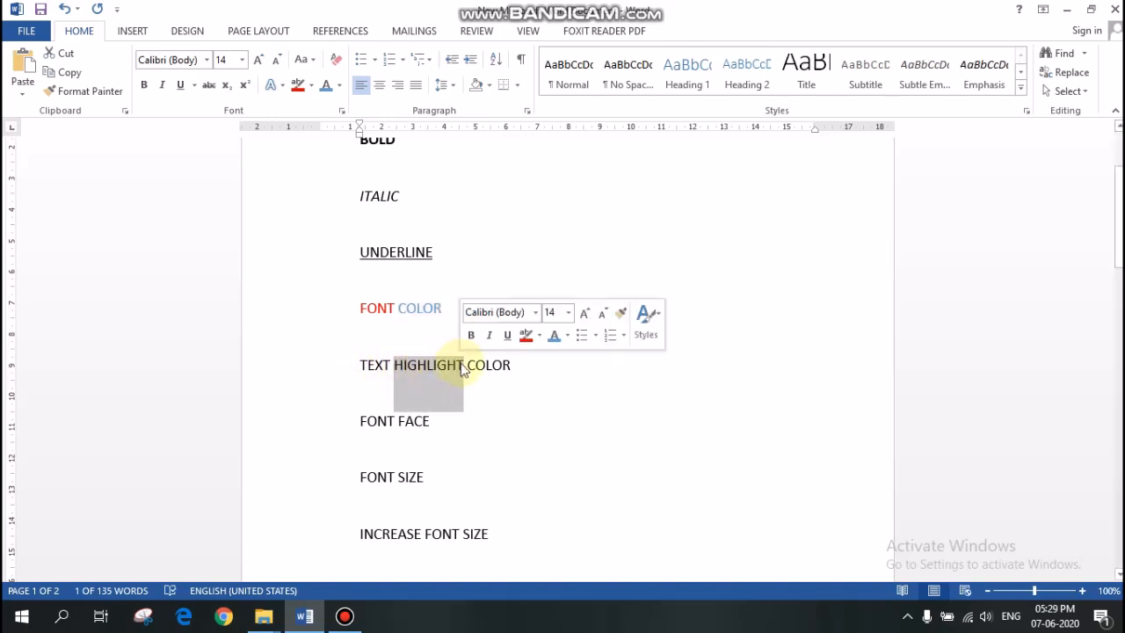
pyautogui.click(311, 85)
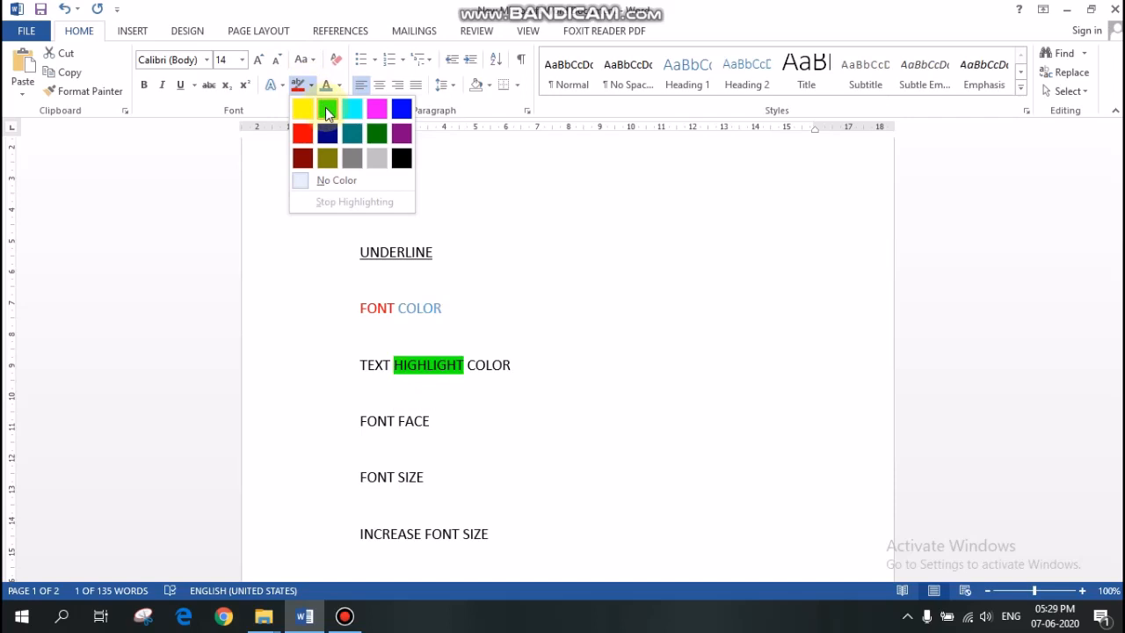
pyautogui.click(325, 107)
pyautogui.click(455, 395)
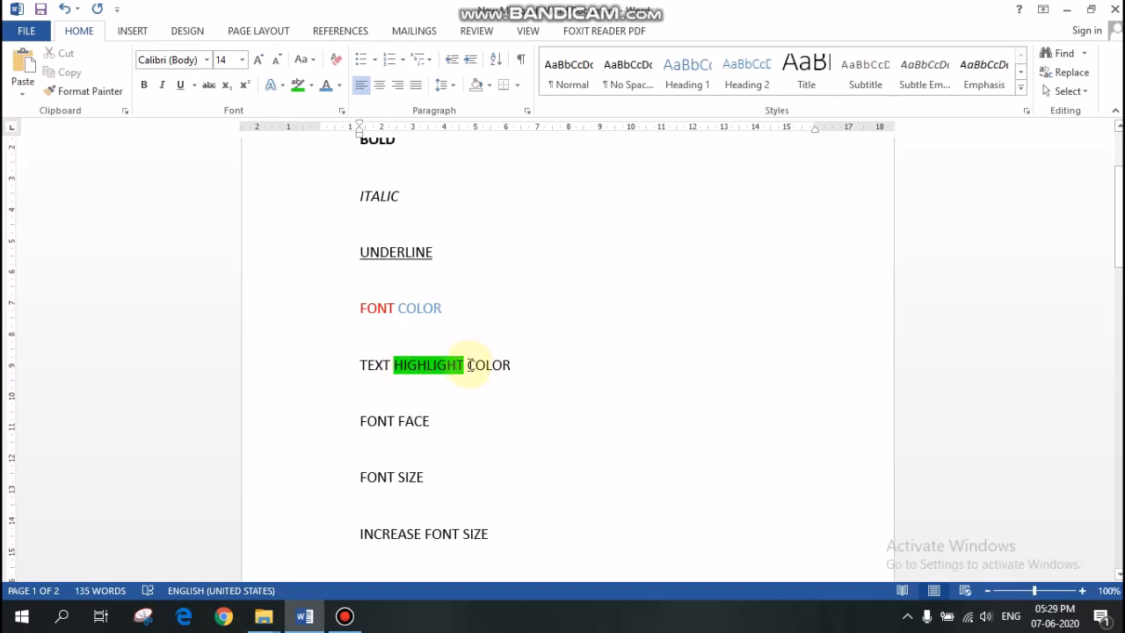
# Highlight the word COLOR in the TEXT HIGHLIGHT COLOR line in pink, and turn the highlighter off
pyautogui.moveTo(507, 360); pyautogui.dragTo(513, 359)
pyautogui.click(513, 359)
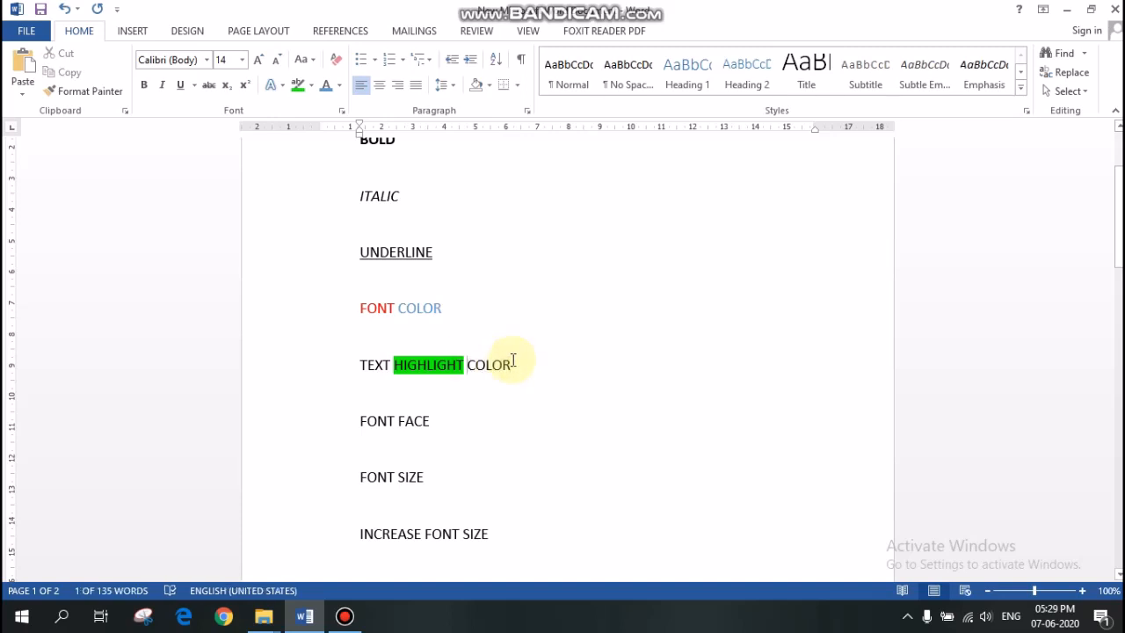
pyautogui.click(311, 84)
pyautogui.click(377, 105)
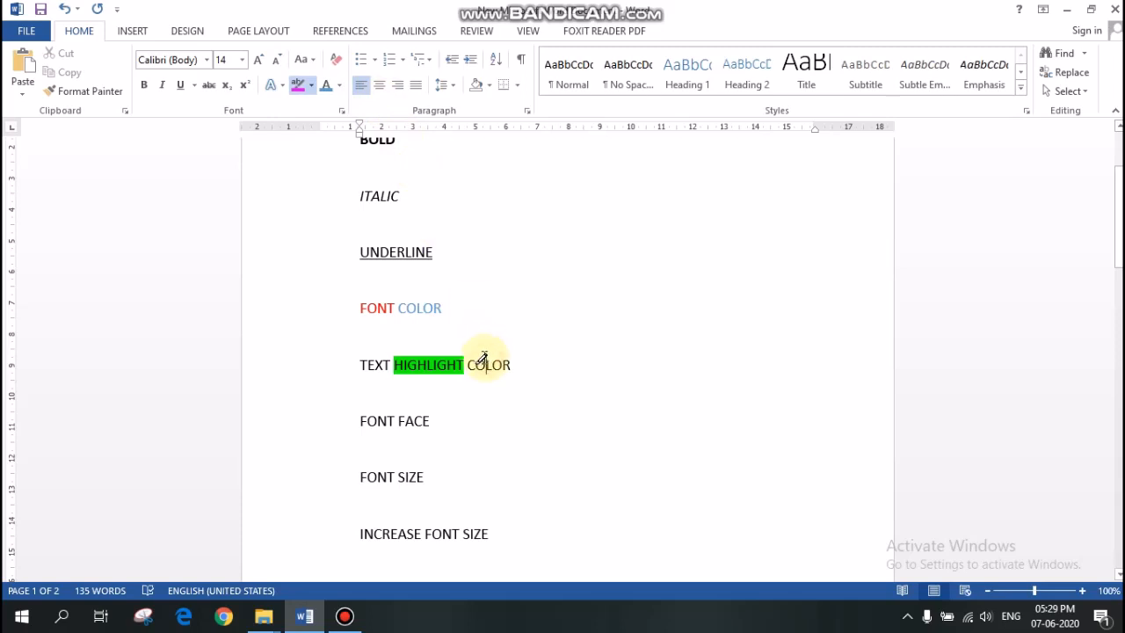
pyautogui.moveTo(476, 357)
pyautogui.mouseDown()
pyautogui.moveTo(512, 362)
pyautogui.moveTo(472, 358)
pyautogui.mouseUp()
pyautogui.doubleClick(472, 359)
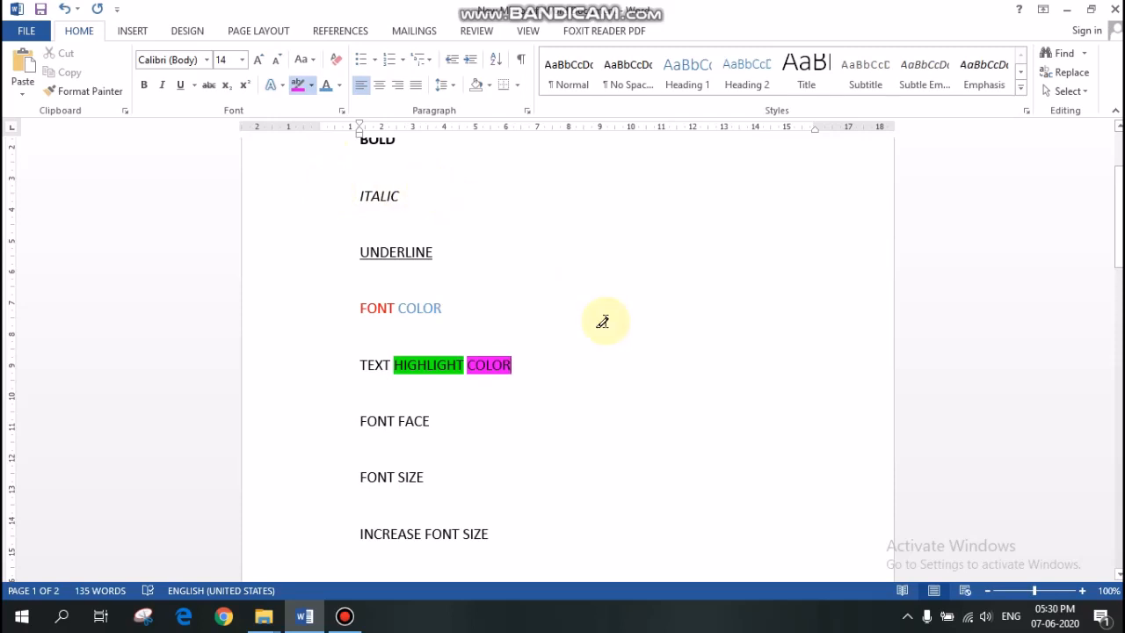
pyautogui.click(297, 88)
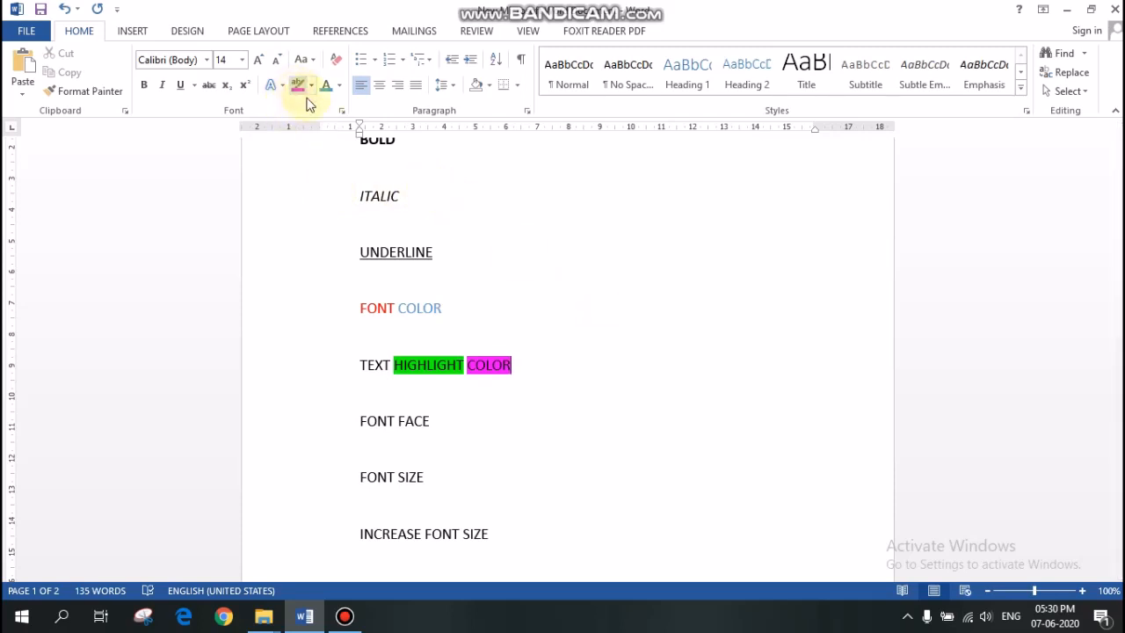
# Highlight the word TEXT in the TEXT HIGHLIGHT COLOR line in dark blue
pyautogui.moveTo(359, 363); pyautogui.dragTo(390, 364)
pyautogui.click(311, 85)
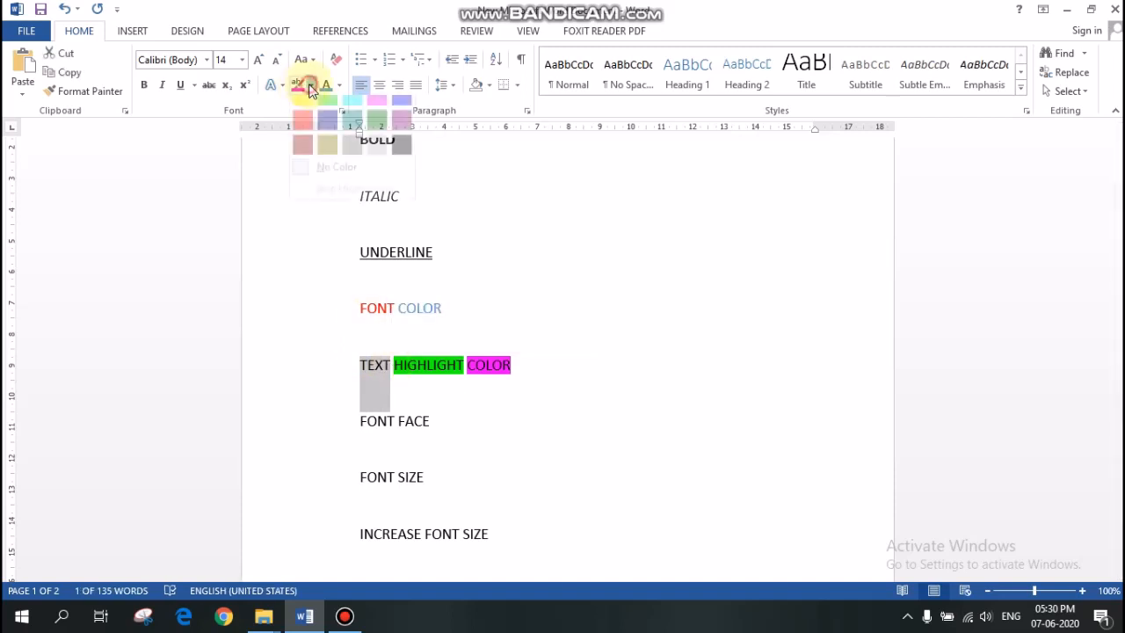
pyautogui.click(324, 131)
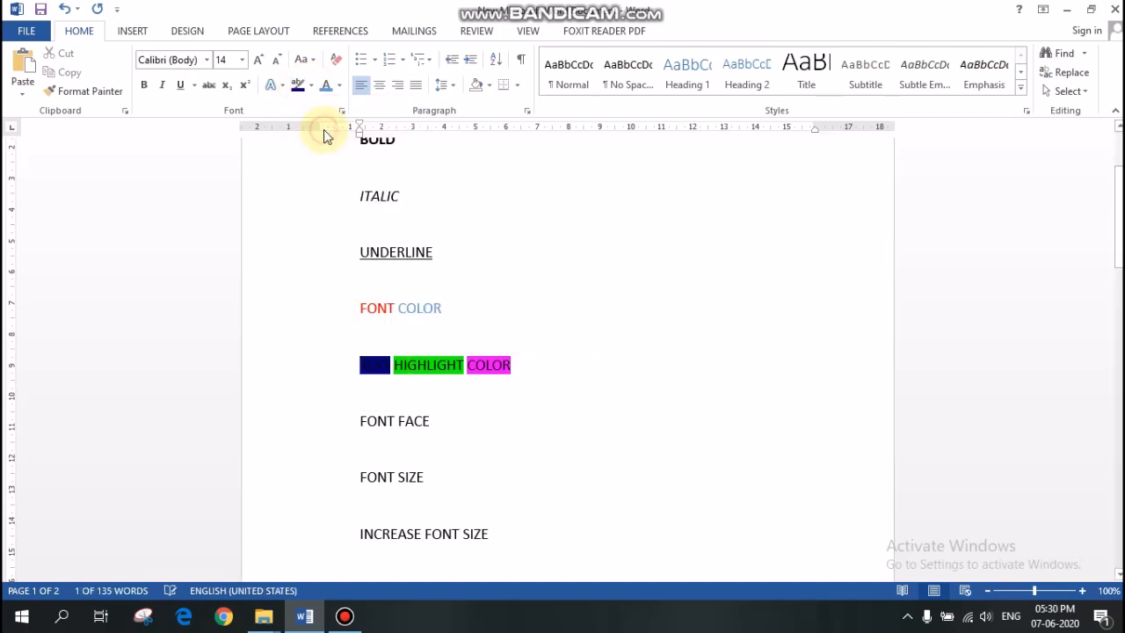
pyautogui.doubleClick(373, 365)
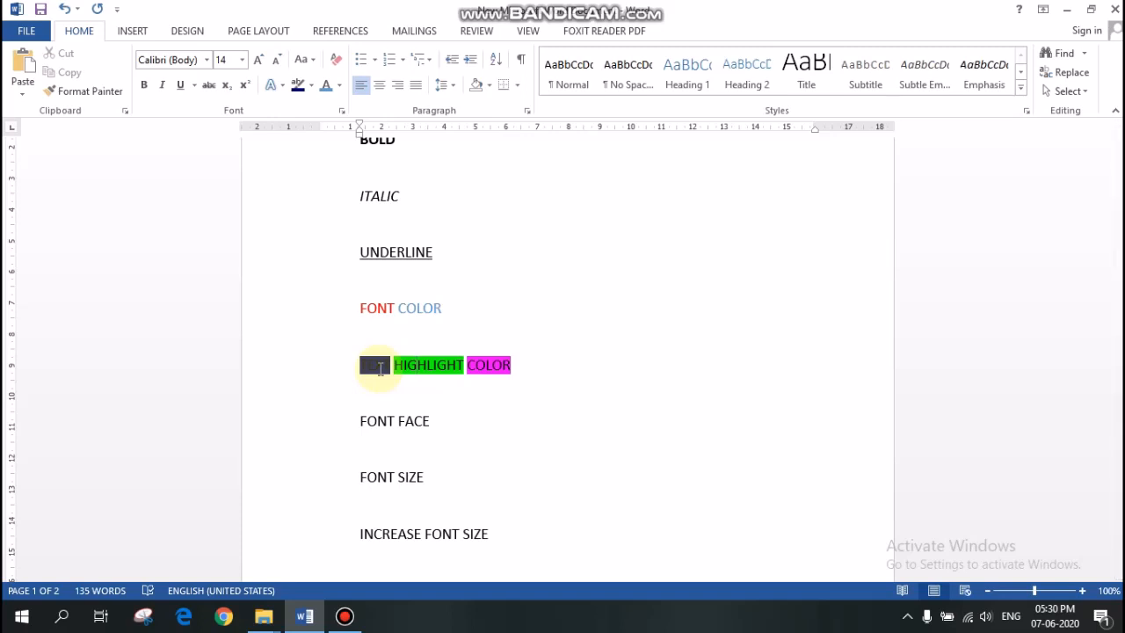
pyautogui.click(382, 308)
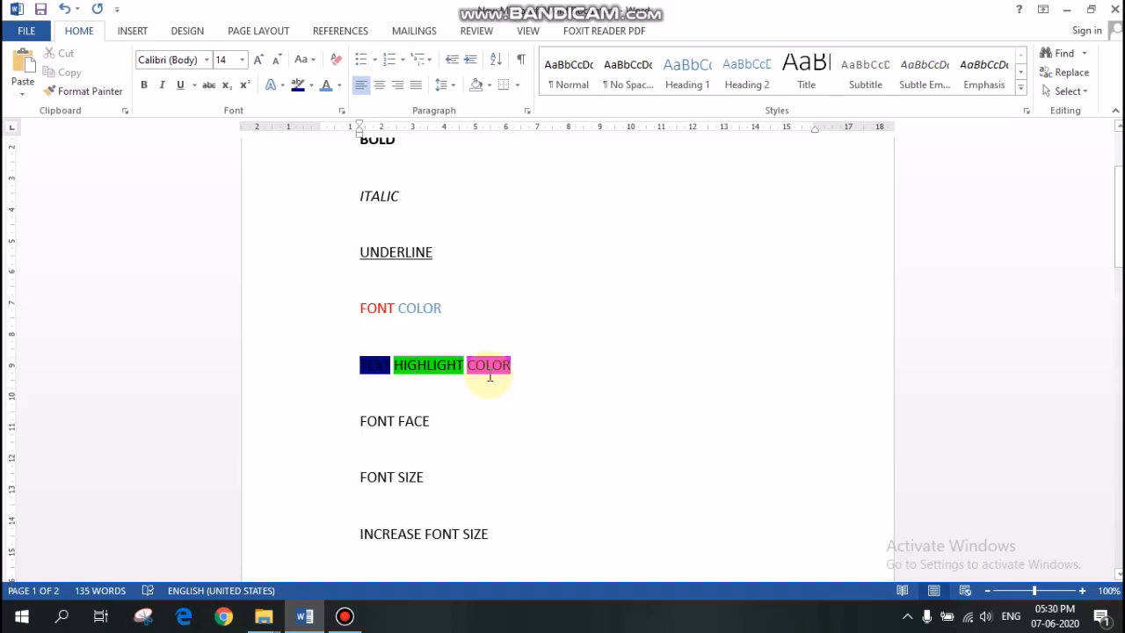
pyautogui.click(531, 327)
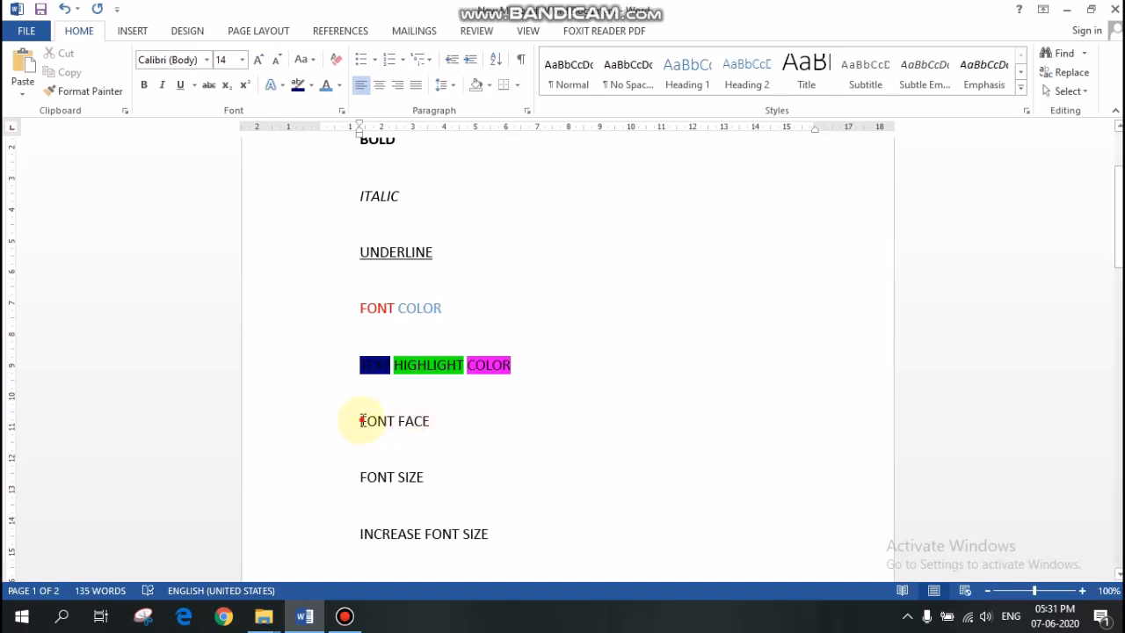
# Try to apply the Arial Black font to the FONT FACE line
pyautogui.moveTo(360, 421); pyautogui.dragTo(430, 420)
pyautogui.click(431, 420)
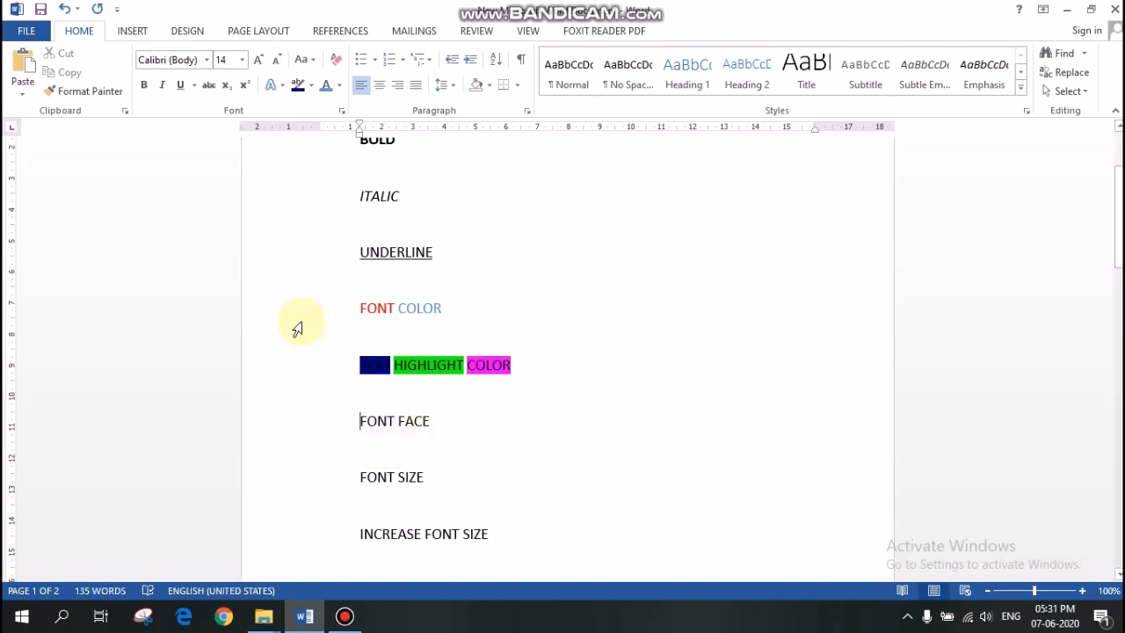
pyautogui.click(206, 60)
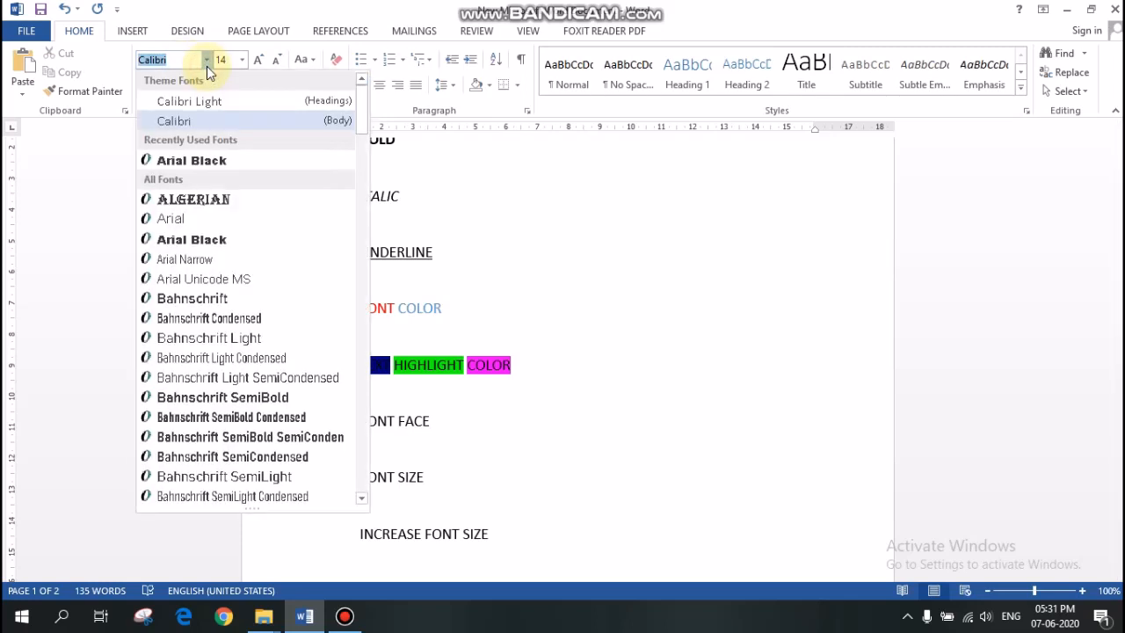
pyautogui.click(216, 163)
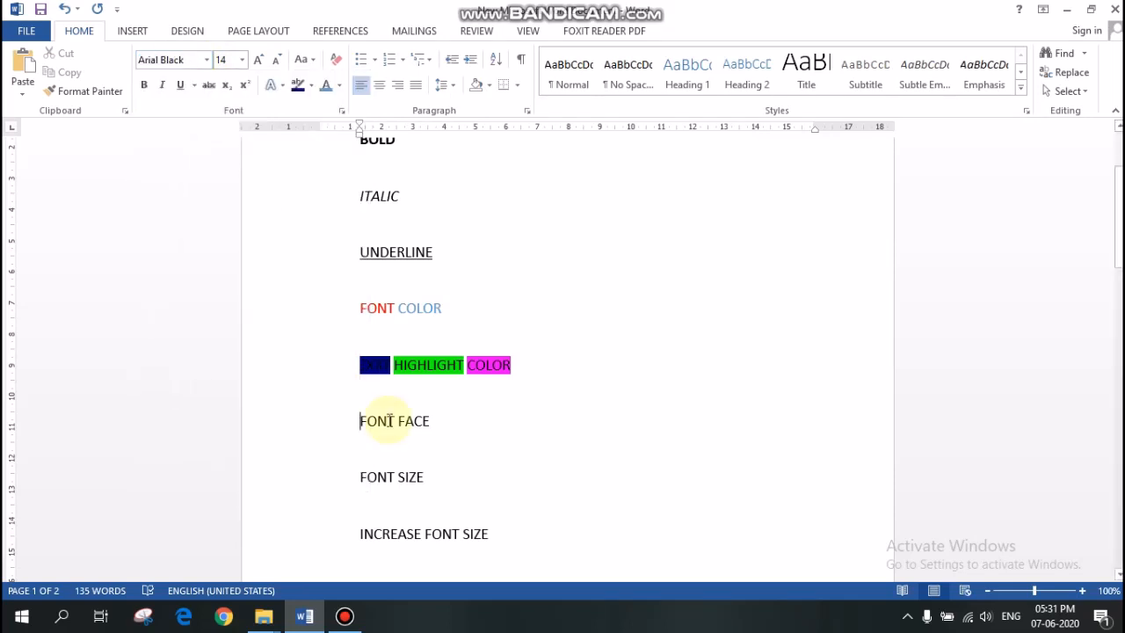
# Select the whole FONT FACE line and set its font to Arial Black
pyautogui.moveTo(361, 422); pyautogui.dragTo(451, 419)
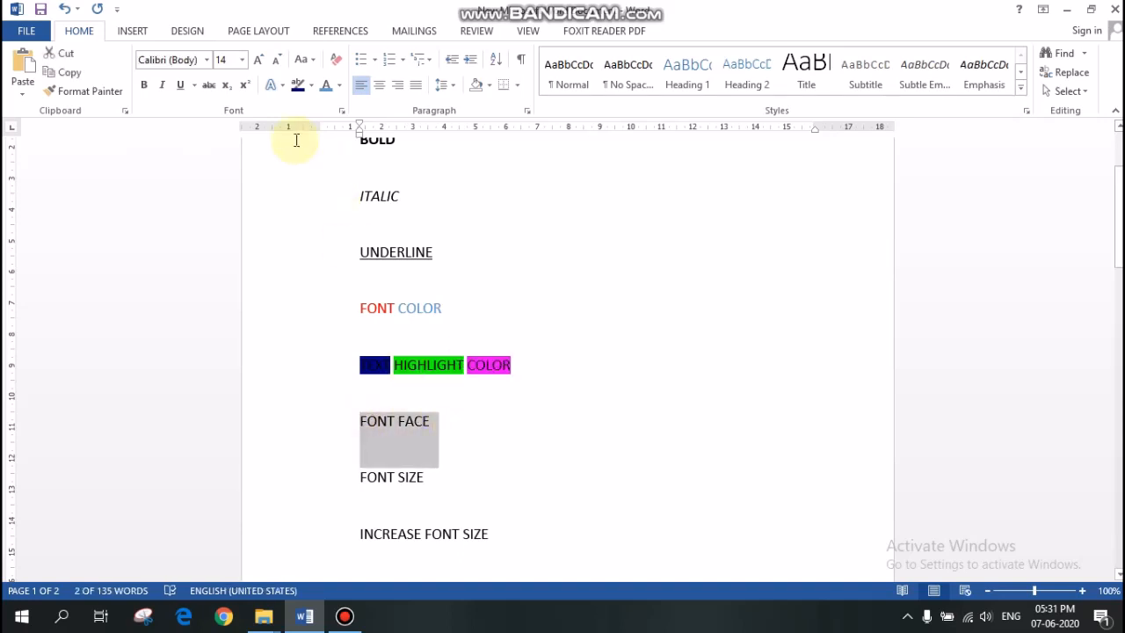
pyautogui.click(209, 58)
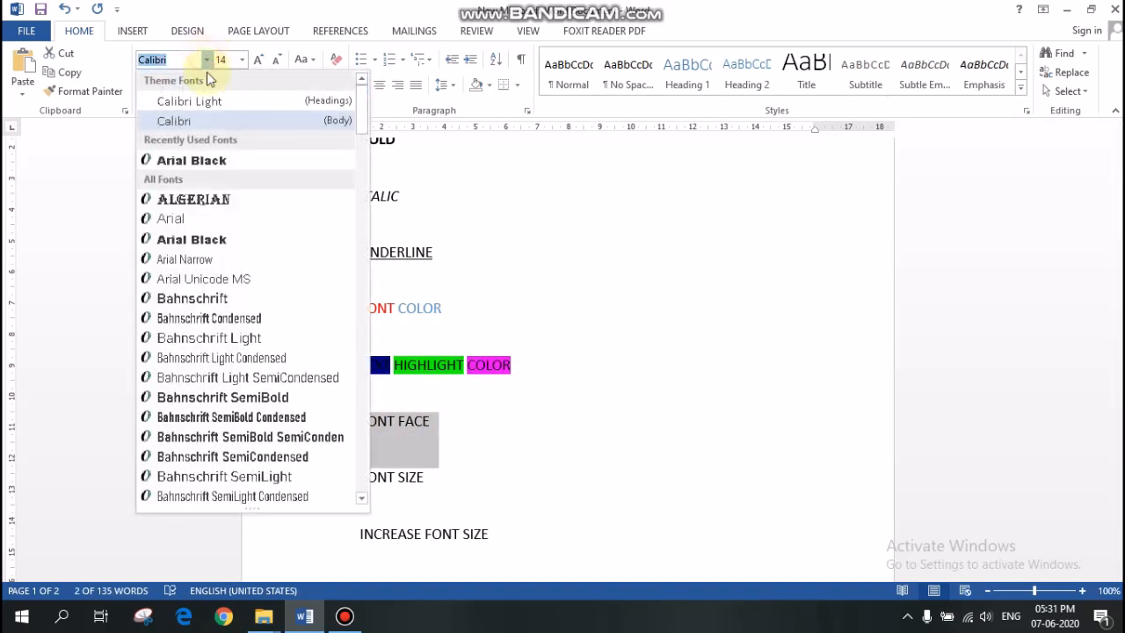
pyautogui.click(211, 163)
pyautogui.click(515, 425)
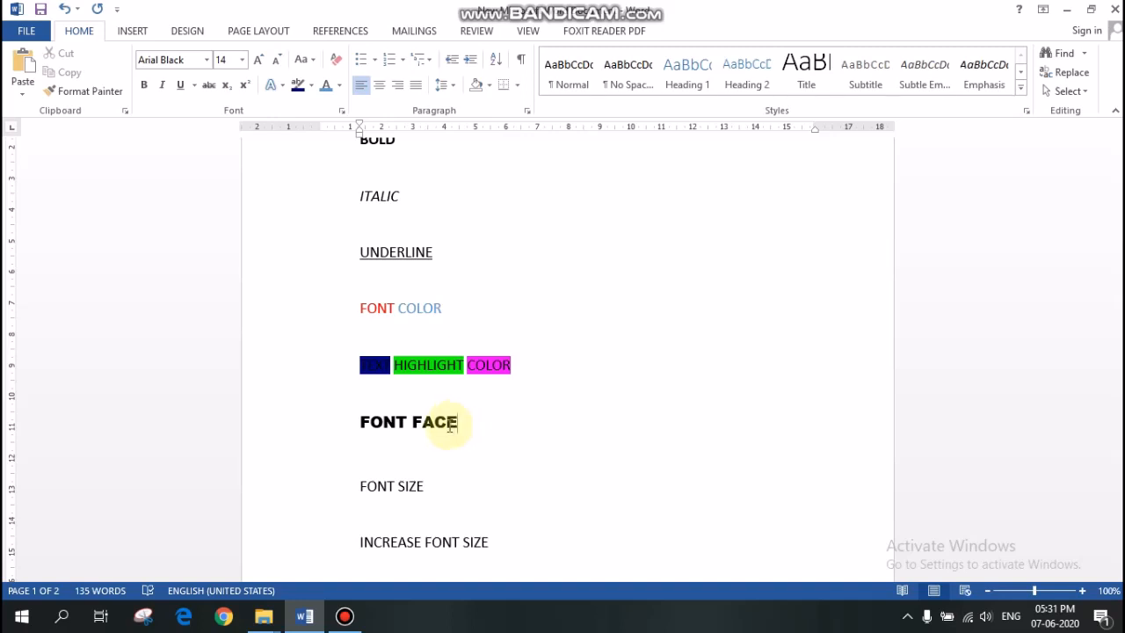
# Set the FONT SIZE line to a font size of 72
pyautogui.click(359, 486)
pyautogui.moveTo(359, 486); pyautogui.dragTo(432, 519)
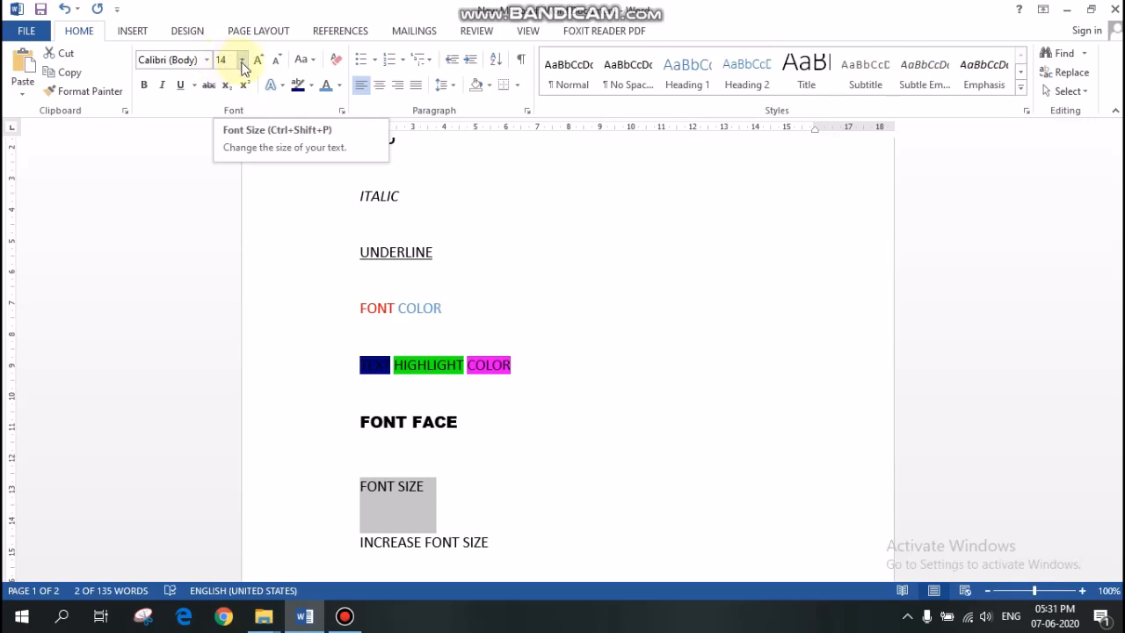
pyautogui.click(242, 60)
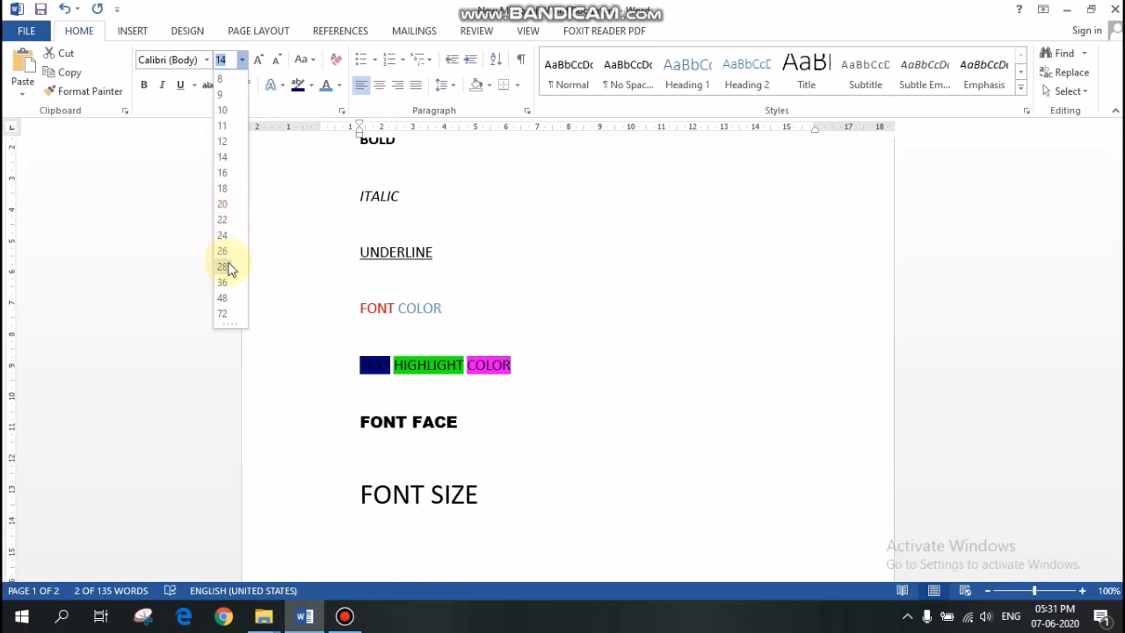
pyautogui.click(224, 314)
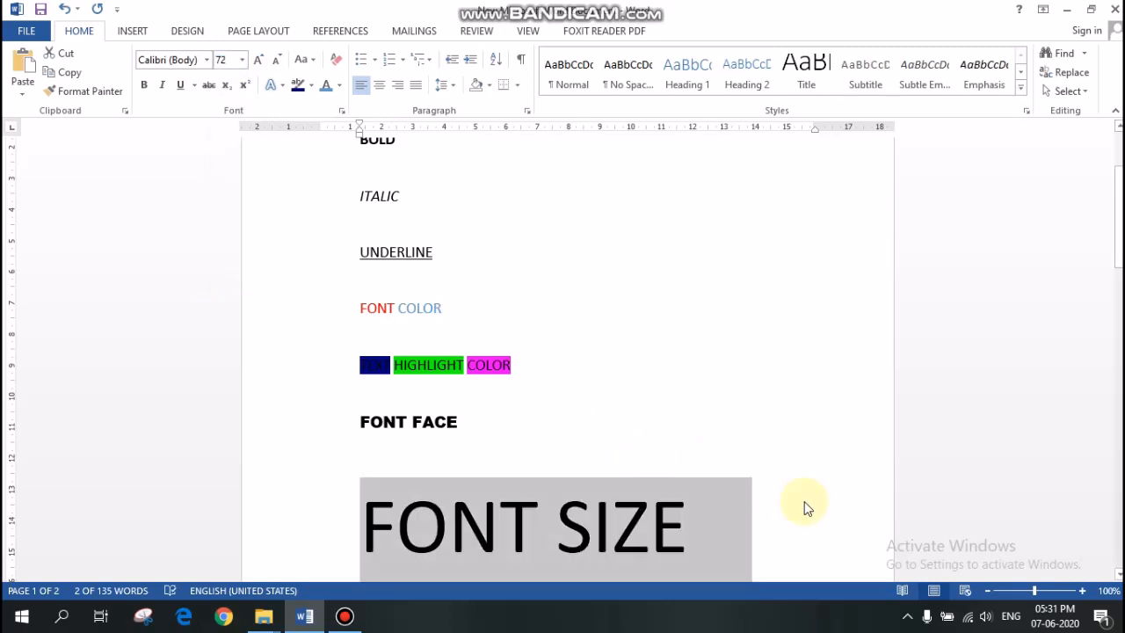
pyautogui.click(673, 479)
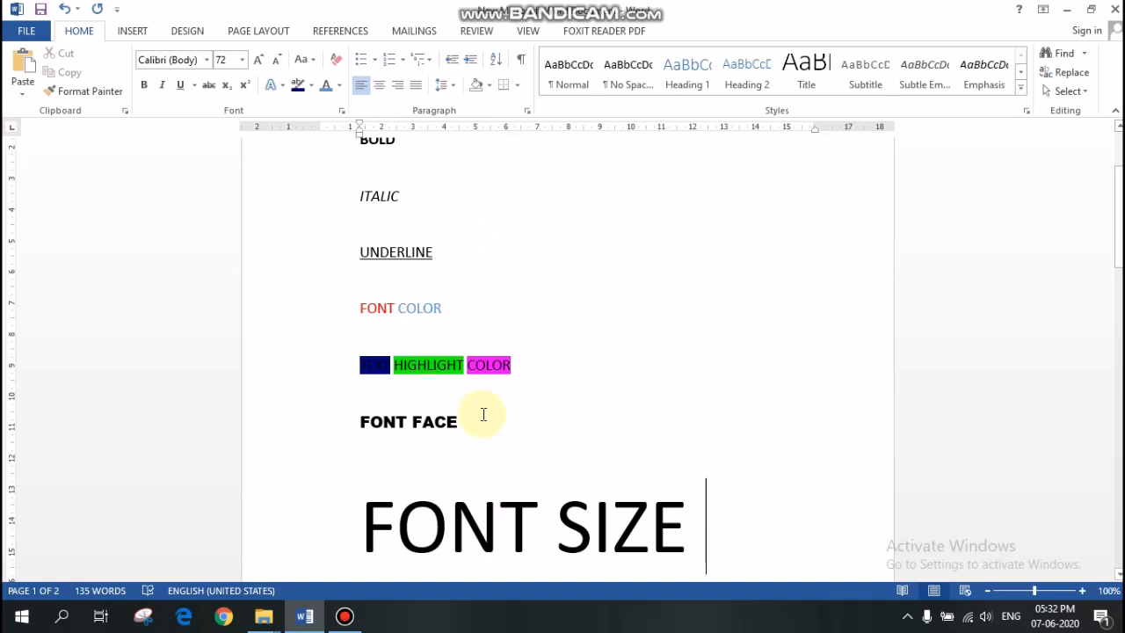
# Enlarge the INCREASE FONT SIZE line stepwise to size 22 with Increase Font Size
pyautogui.scroll(-3, 483, 413)
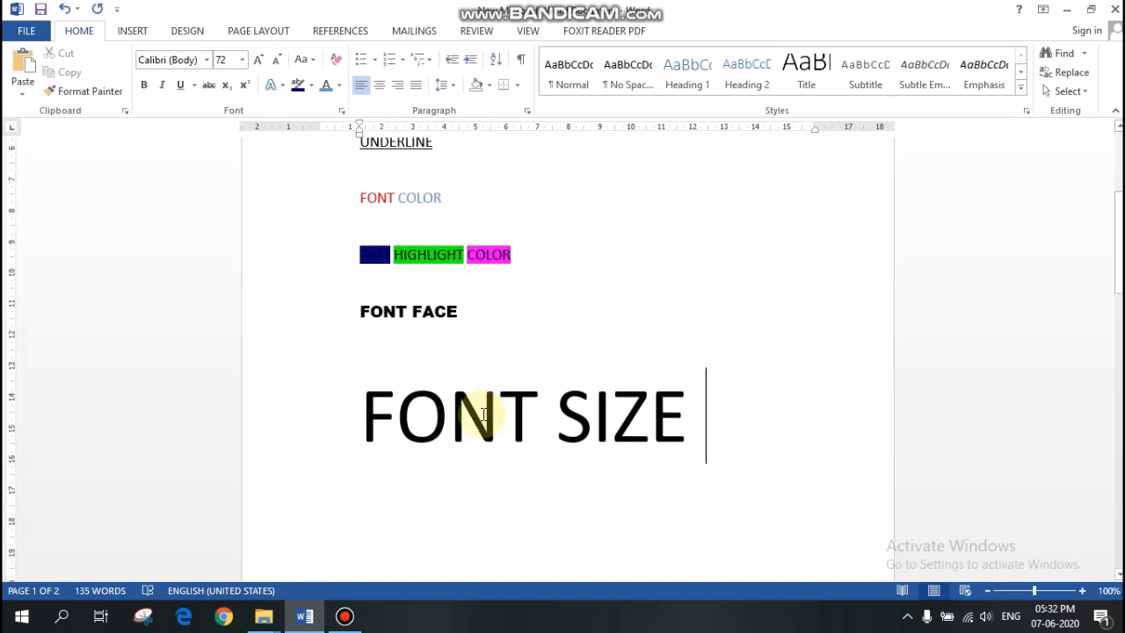
pyautogui.scroll(-3, 484, 414)
pyautogui.scroll(-3, 483, 414)
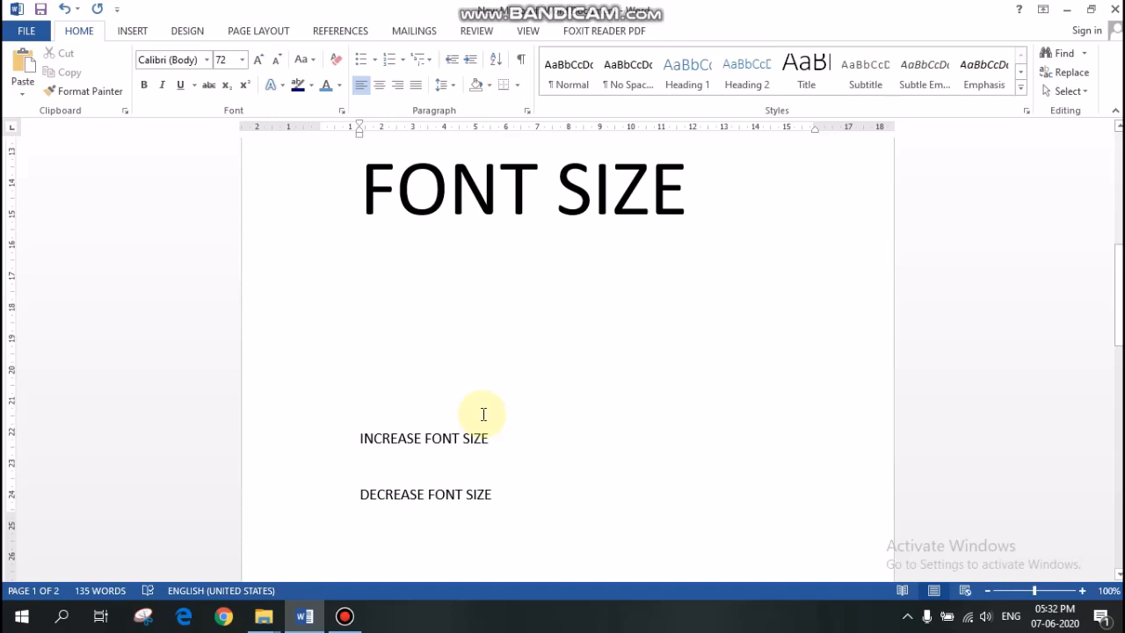
pyautogui.scroll(-3, 484, 414)
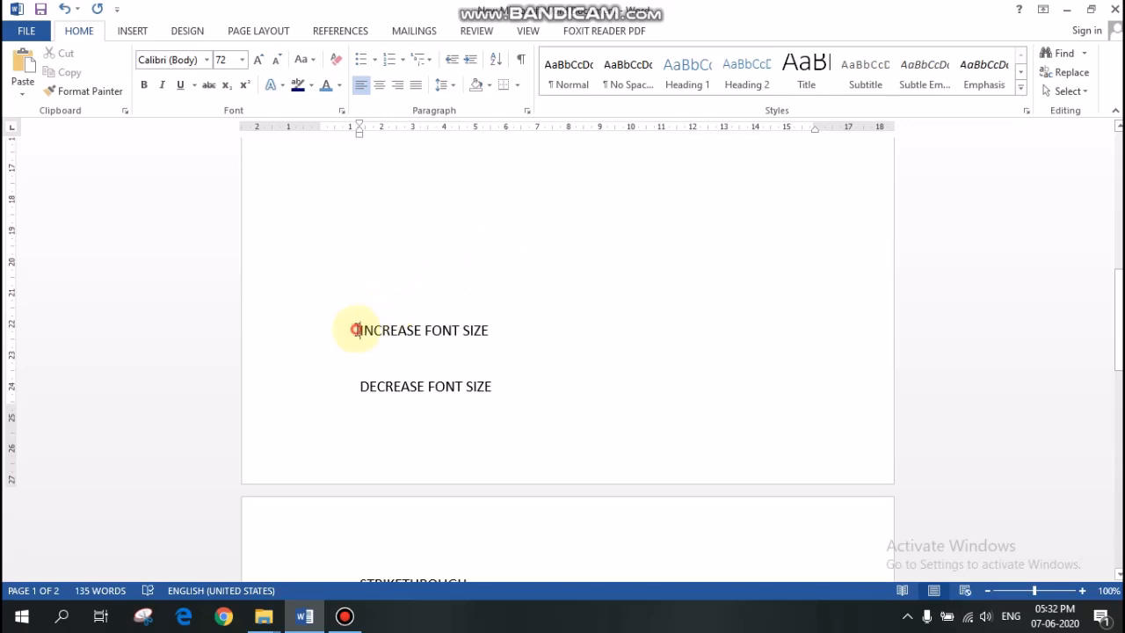
pyautogui.moveTo(355, 329); pyautogui.dragTo(516, 327)
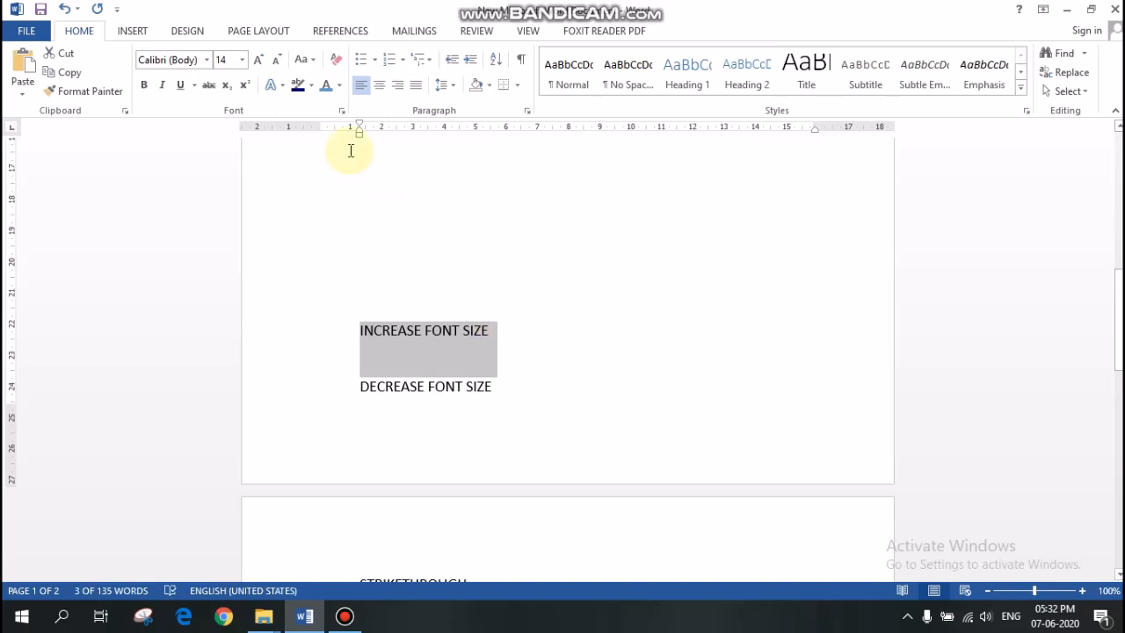
pyautogui.click(261, 61)
pyautogui.click(260, 61)
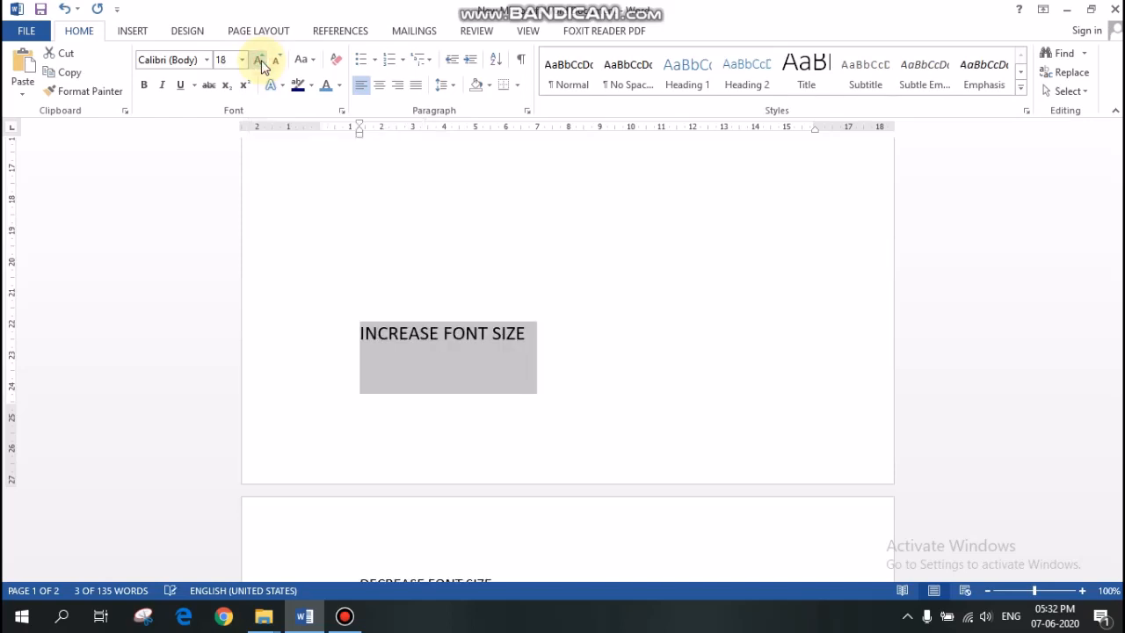
pyautogui.click(260, 64)
pyautogui.click(260, 63)
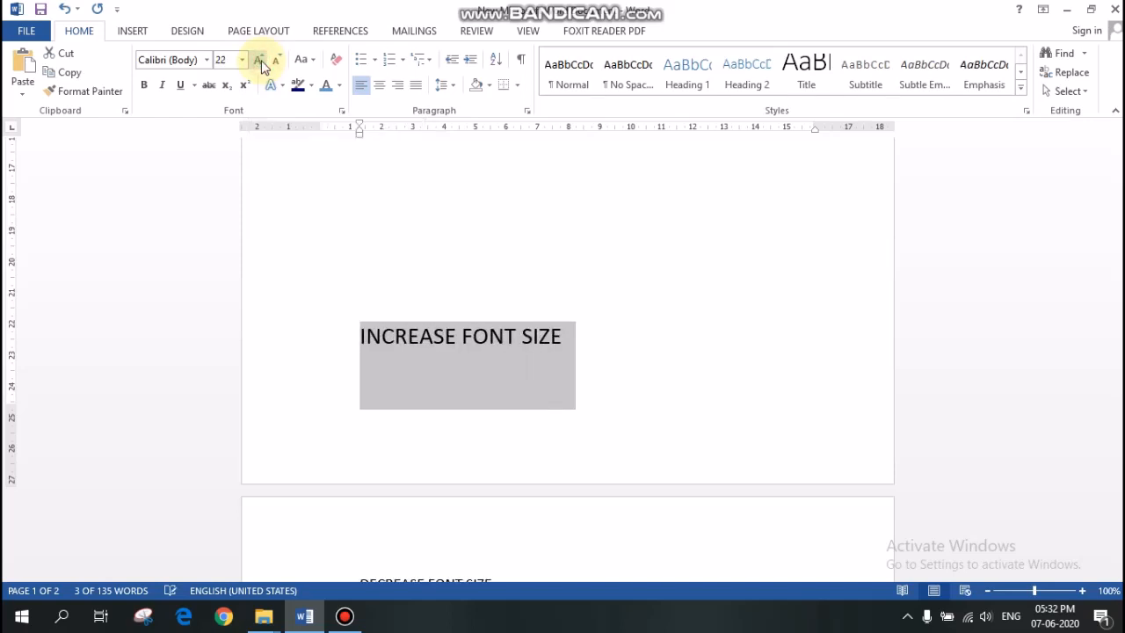
# Shrink the DECREASE FONT SIZE line stepwise to size 9 with Decrease Font Size
pyautogui.scroll(-3, 319, 366)
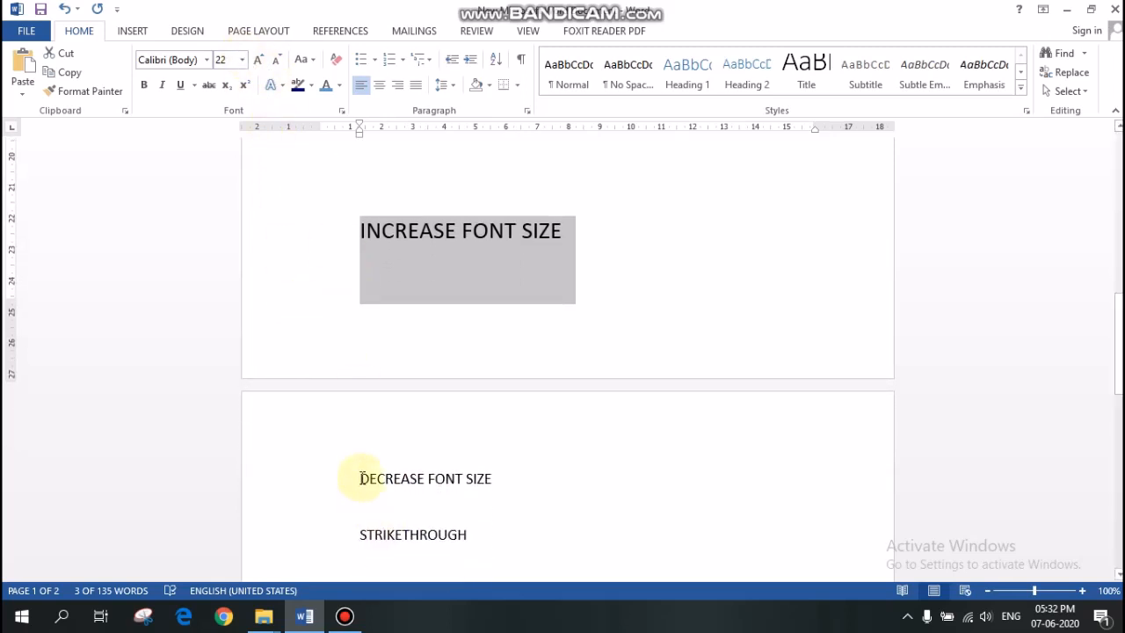
pyautogui.moveTo(361, 478); pyautogui.dragTo(539, 478)
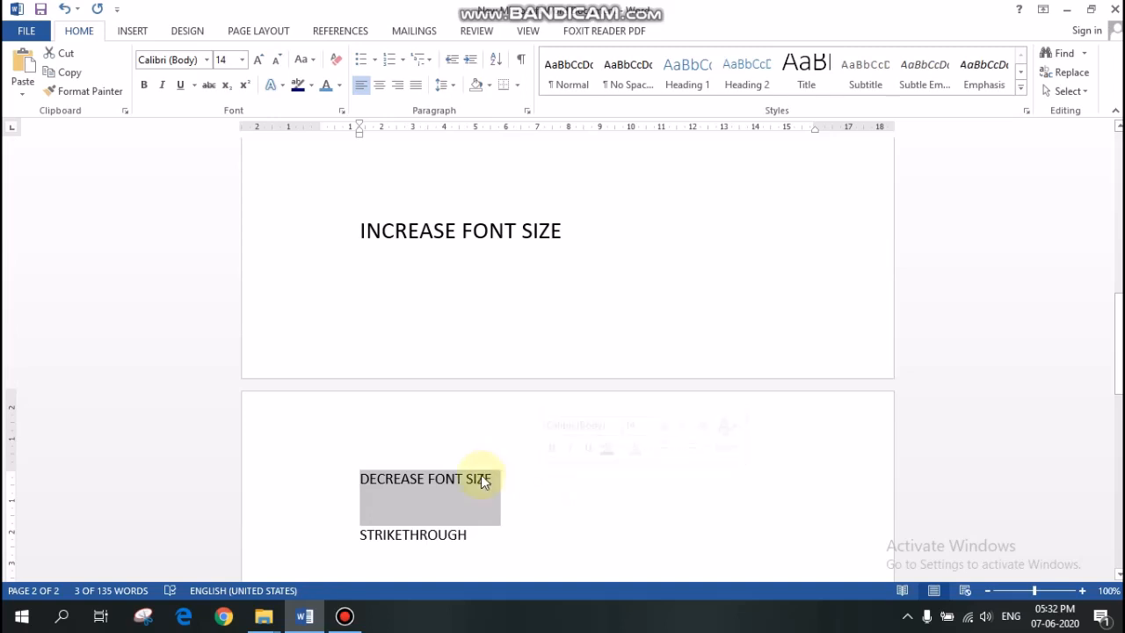
pyautogui.click(276, 67)
pyautogui.click(276, 67)
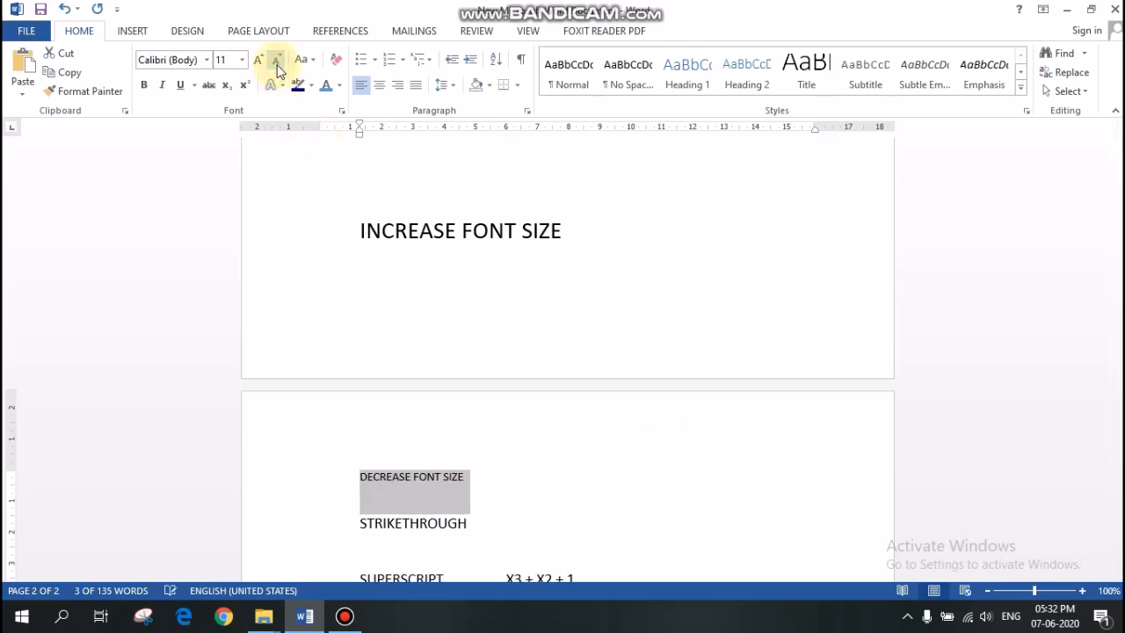
pyautogui.click(277, 63)
pyautogui.click(277, 67)
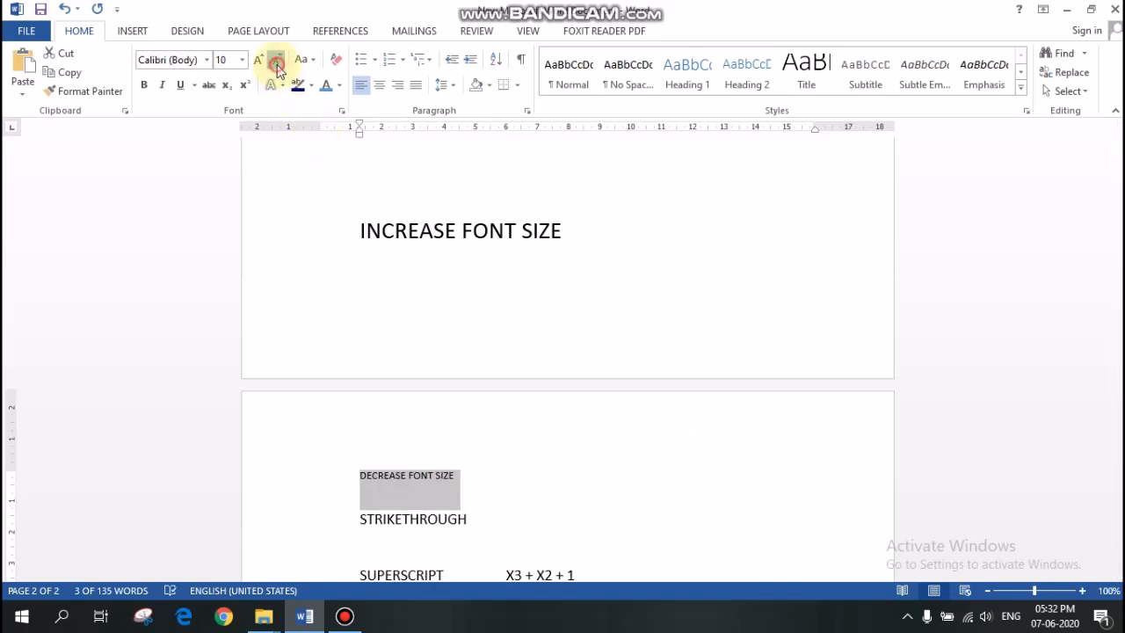
# Apply strikethrough to the word STRIKETHROUGH on the second page
pyautogui.scroll(-3, 485, 528)
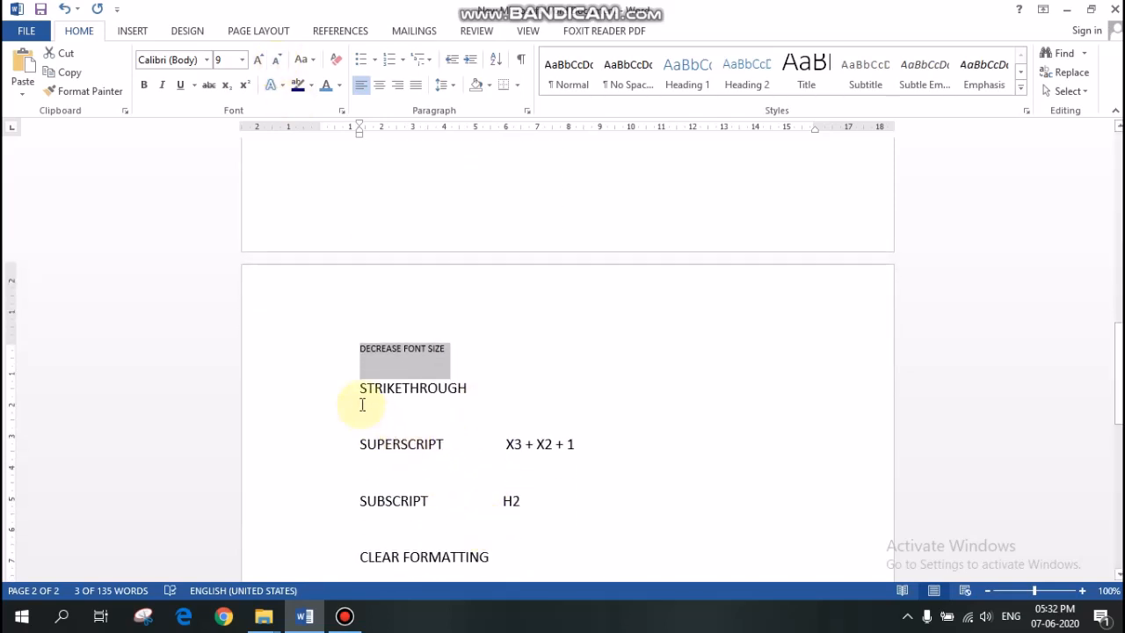
pyautogui.moveTo(361, 392); pyautogui.dragTo(482, 395)
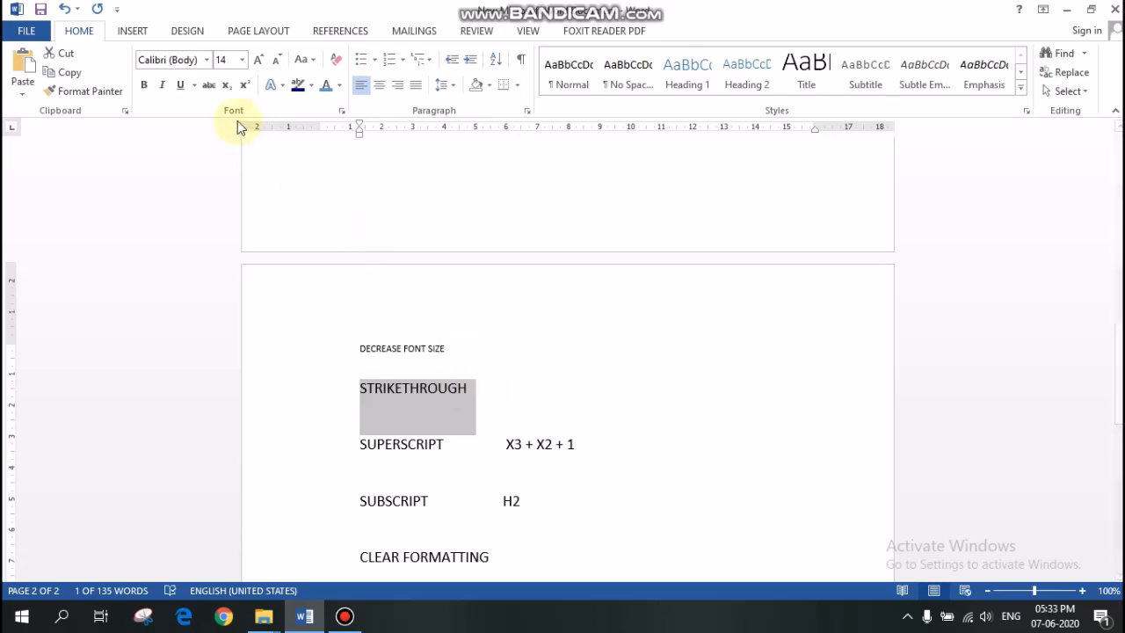
pyautogui.click(209, 86)
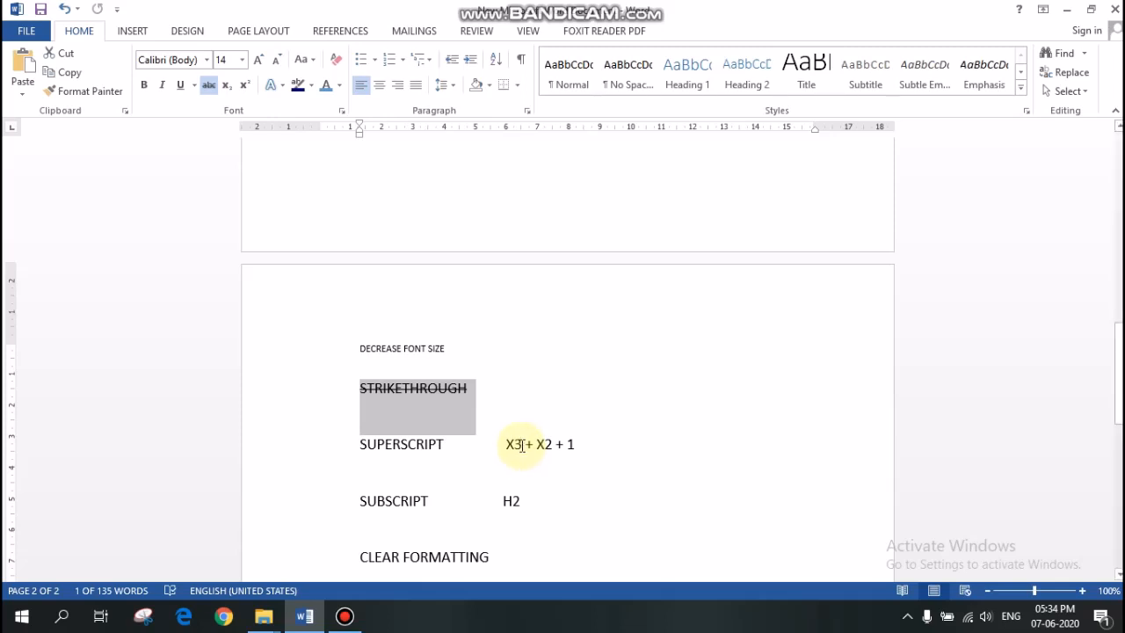
# Format the 3 and the 2 after each X in the SUPERSCRIPT line's expression as superscript
pyautogui.moveTo(522, 445); pyautogui.dragTo(517, 450)
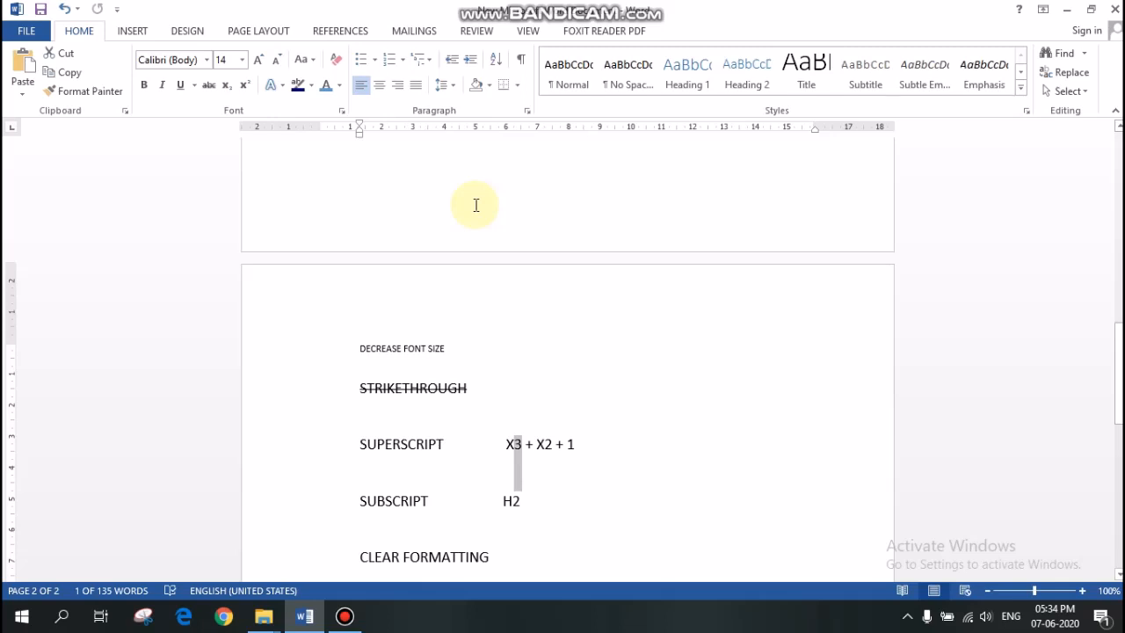
pyautogui.click(248, 91)
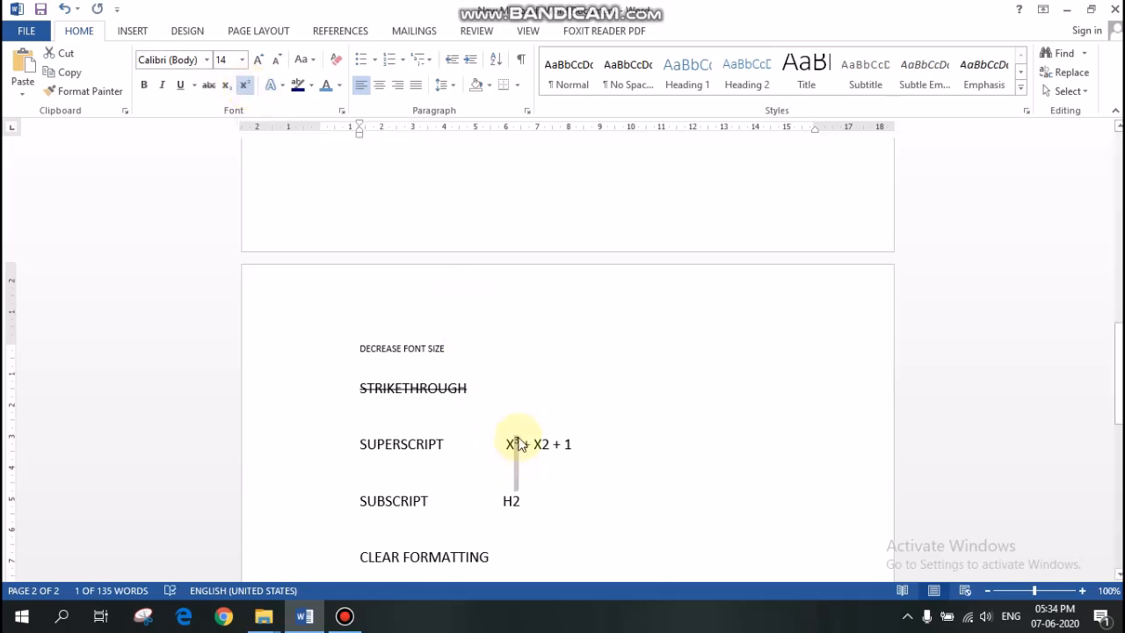
pyautogui.moveTo(549, 445); pyautogui.dragTo(544, 443)
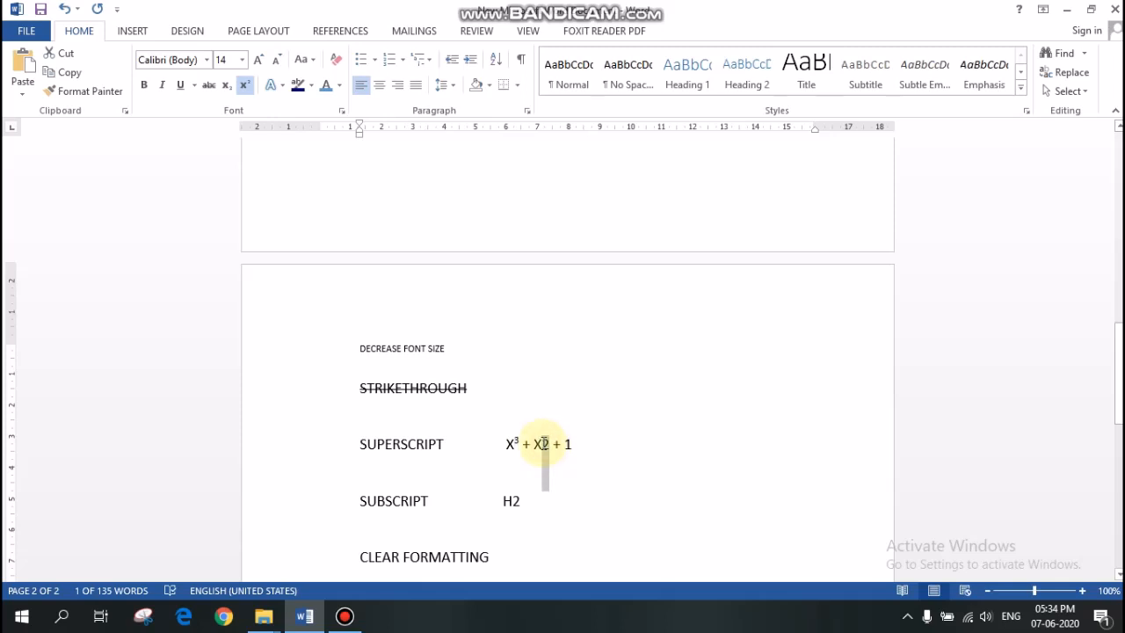
pyautogui.click(248, 88)
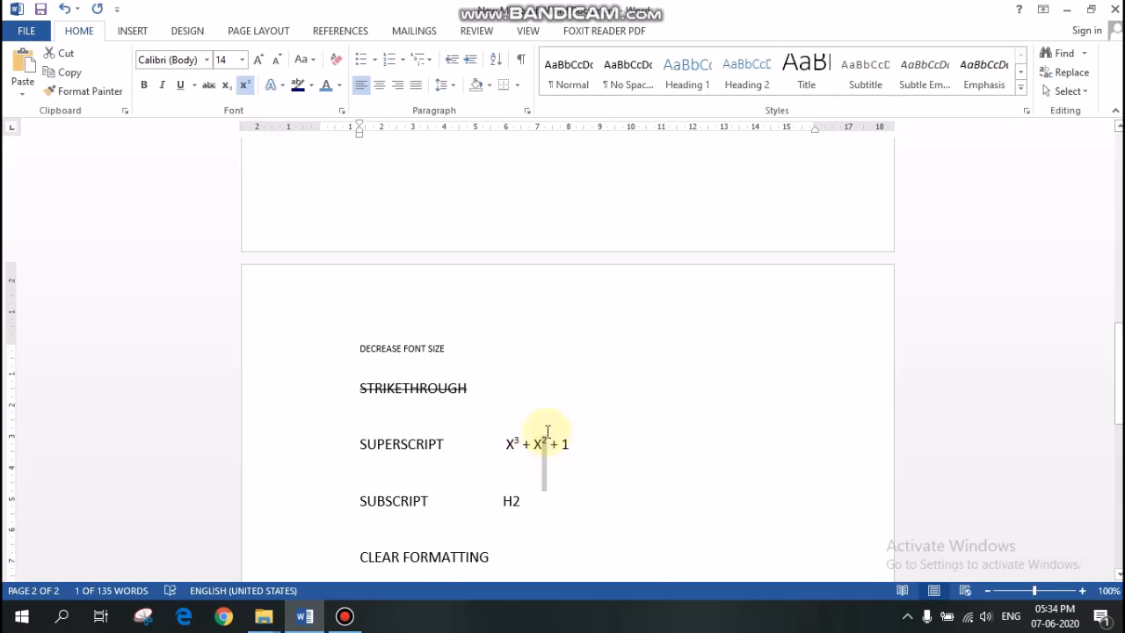
# Complete the formula in the SUBSCRIPT line to H2O and format its 2 as subscript
pyautogui.click(526, 500)
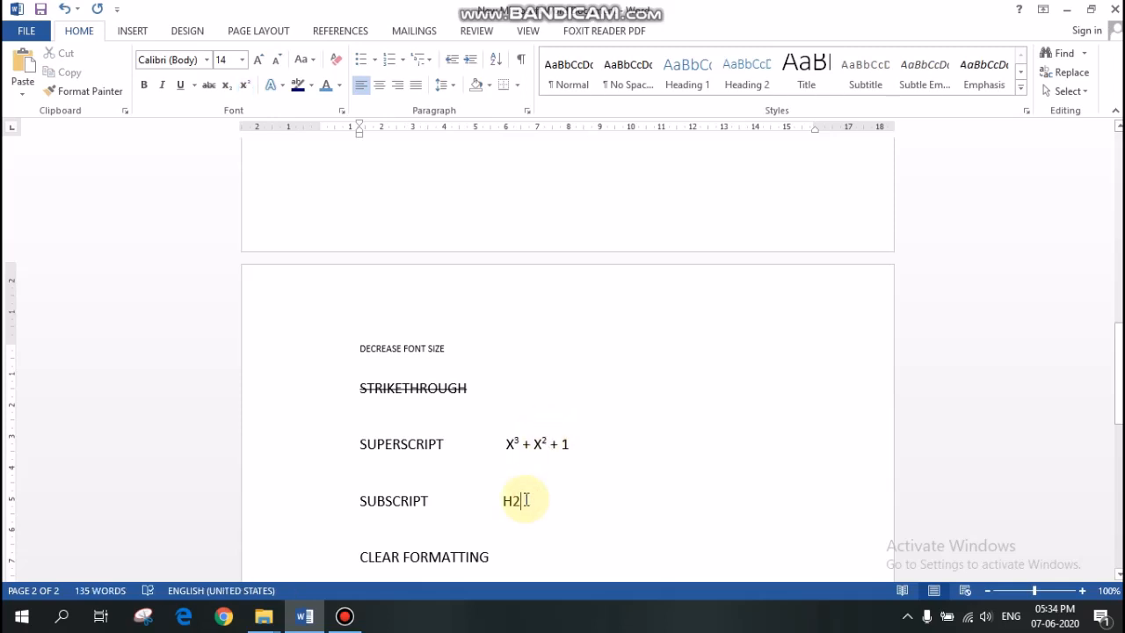
pyautogui.write('O')
pyautogui.moveTo(519, 499); pyautogui.dragTo(513, 500)
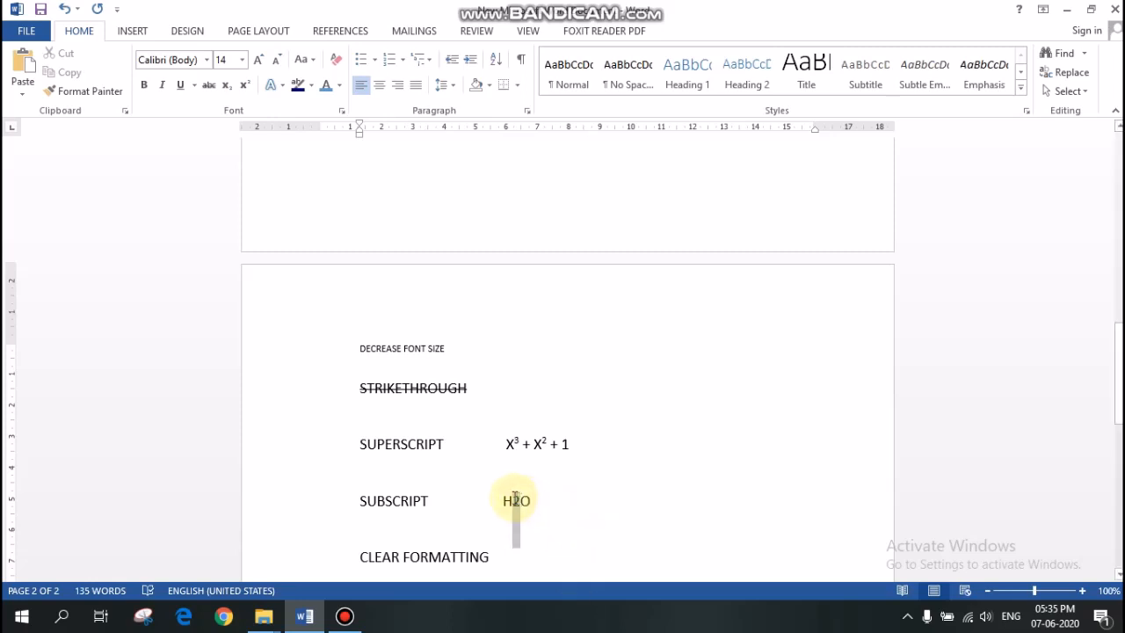
pyautogui.click(225, 87)
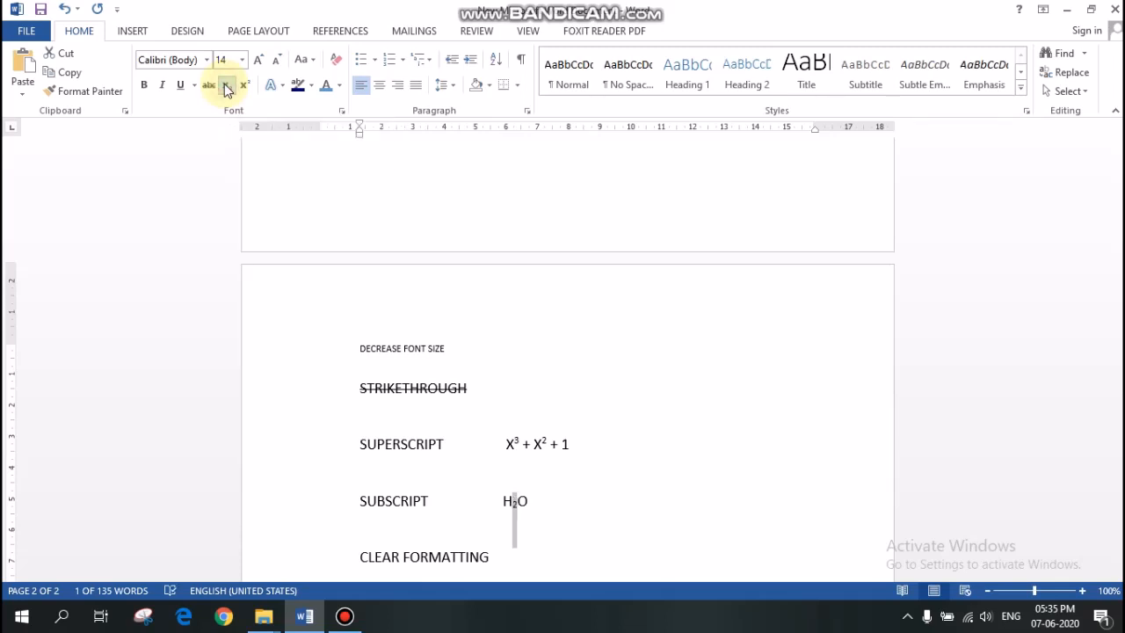
pyautogui.click(527, 511)
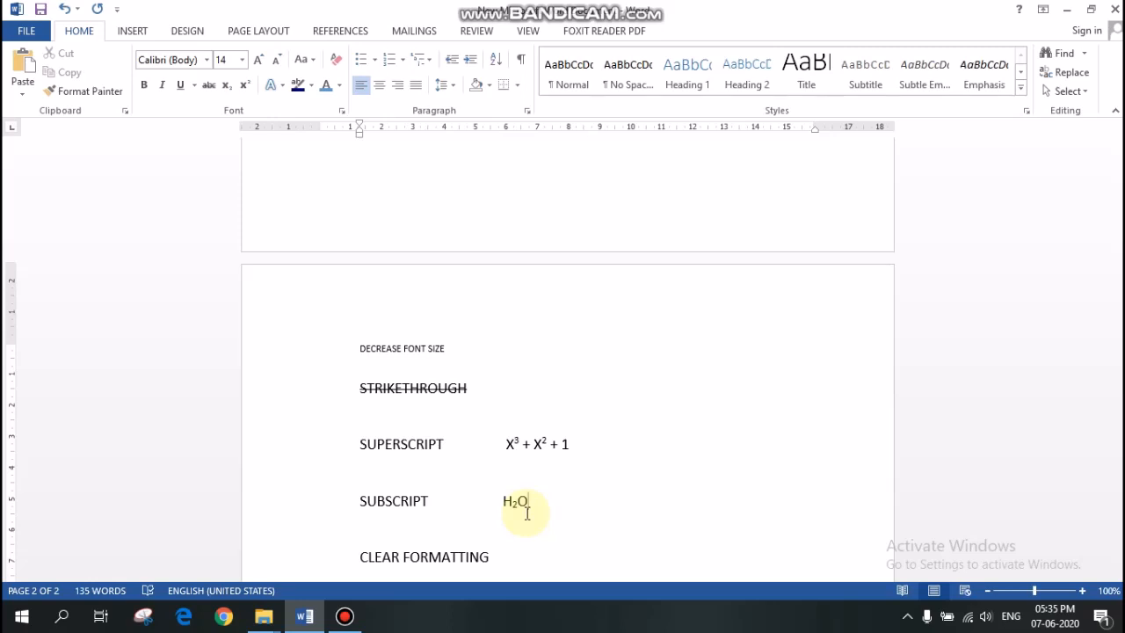
# Italicize and underline the word SUBSCRIPT, leaving it without bold
pyautogui.scroll(-1, 528, 513)
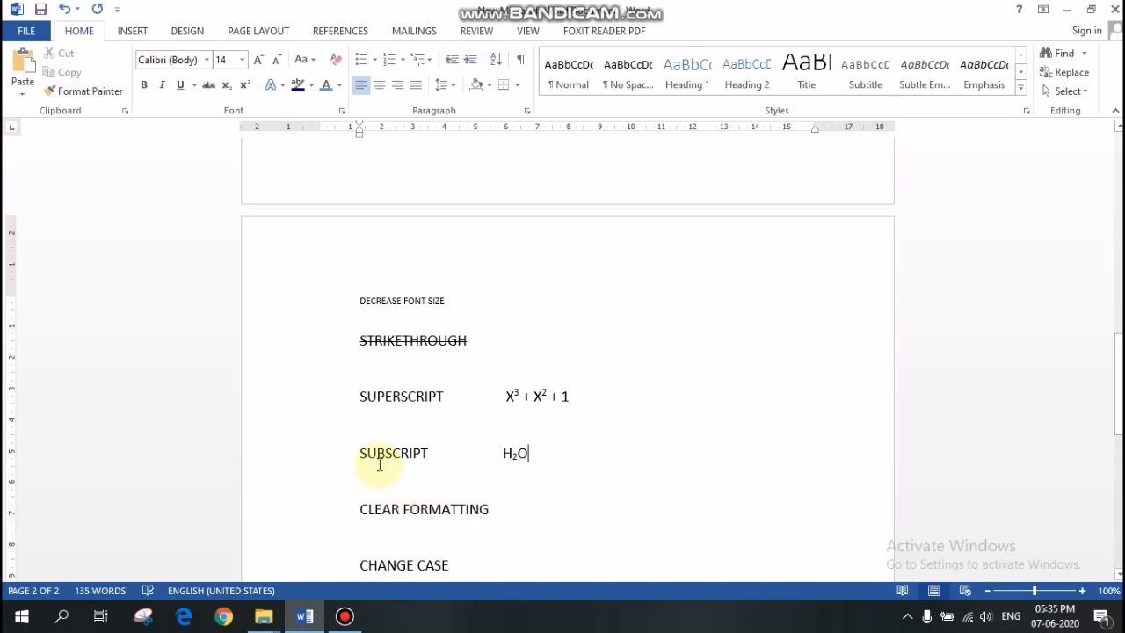
pyautogui.moveTo(361, 451); pyautogui.dragTo(435, 453)
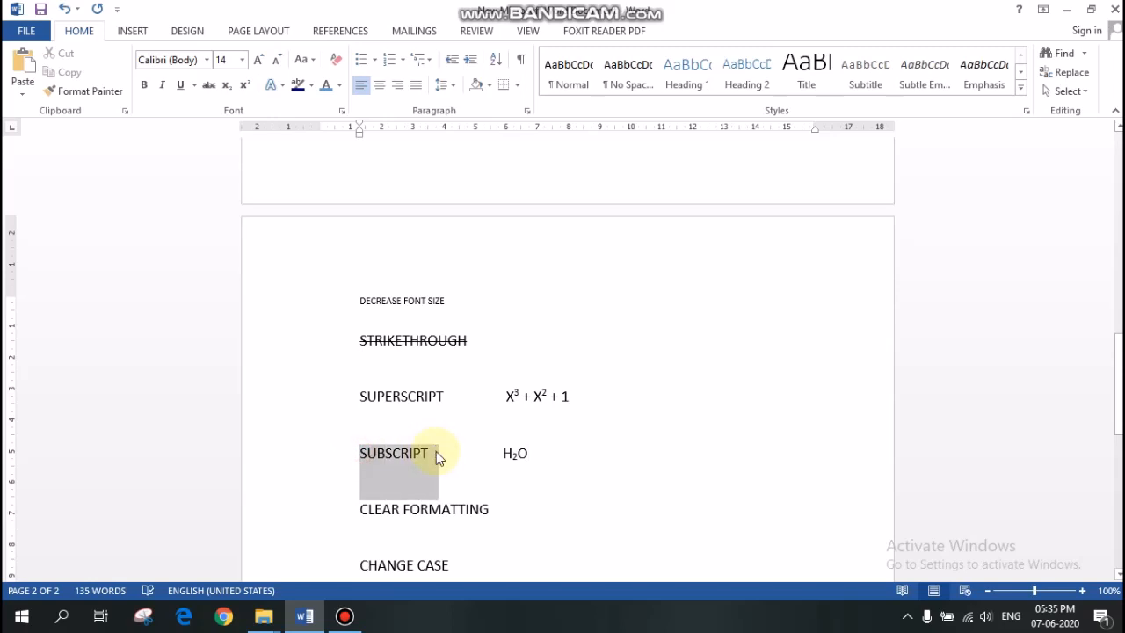
pyautogui.click(144, 84)
pyautogui.click(145, 86)
pyautogui.click(163, 88)
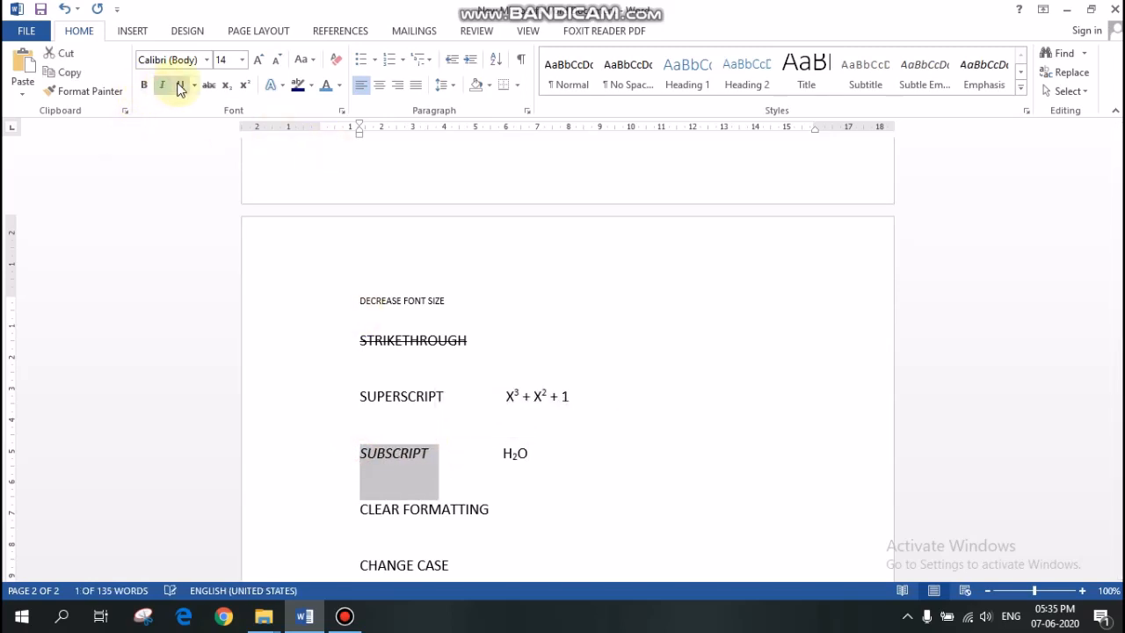
pyautogui.click(179, 86)
# Set the word SUBSCRIPT to the Arial Black font at size 20
pyautogui.click(208, 59)
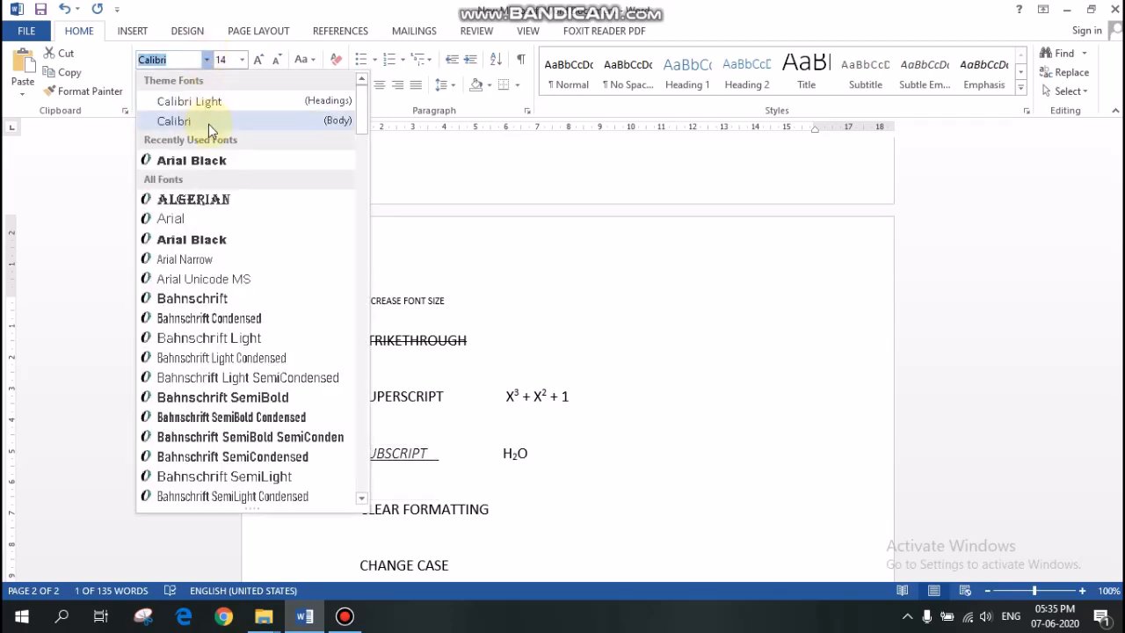
pyautogui.click(215, 161)
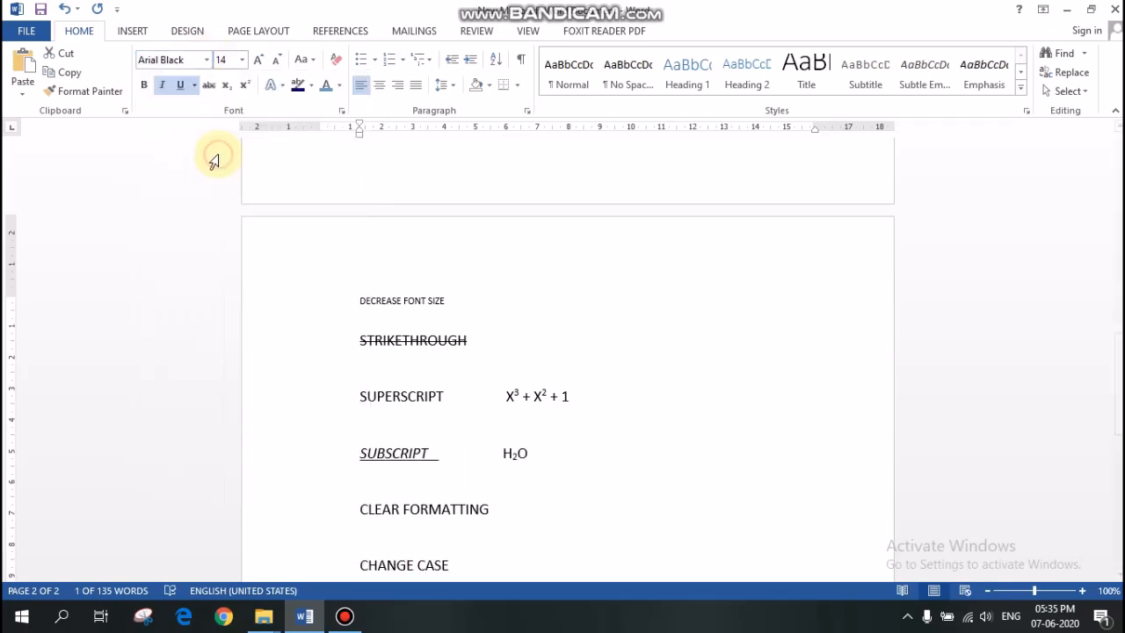
pyautogui.click(241, 60)
pyautogui.click(231, 206)
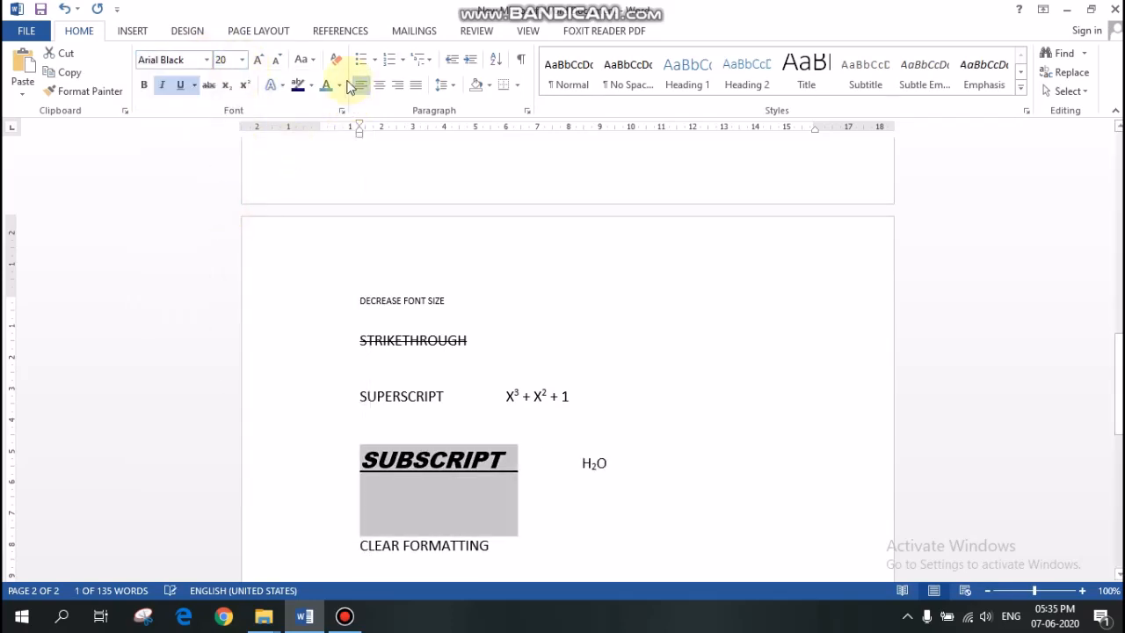
# Highlight the word SUBSCRIPT in red and center its line
pyautogui.click(312, 85)
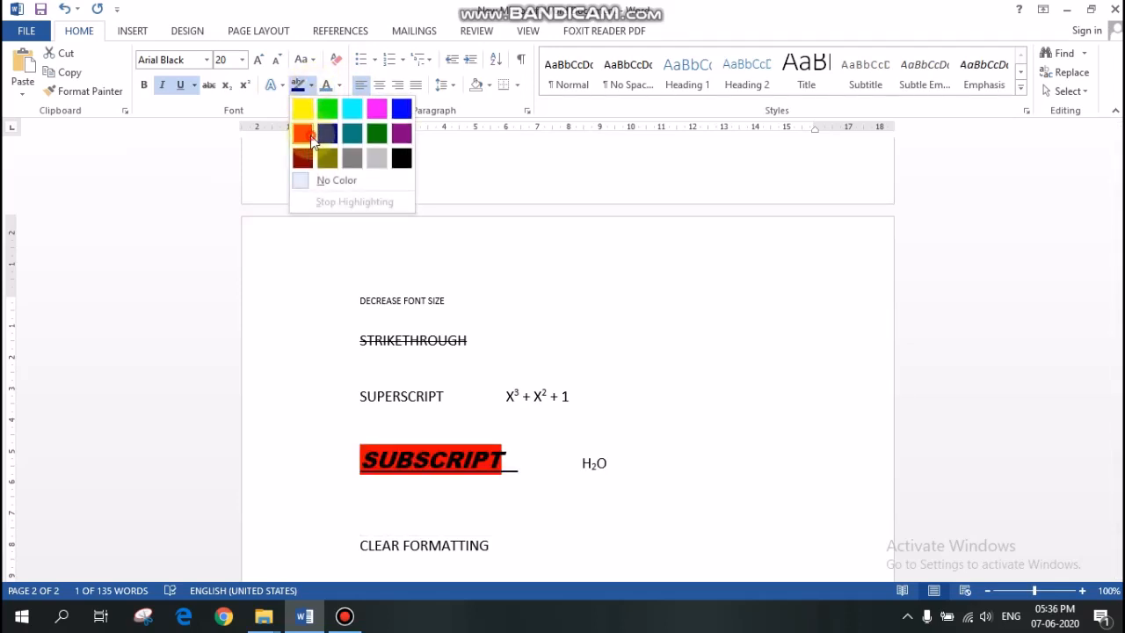
pyautogui.click(304, 126)
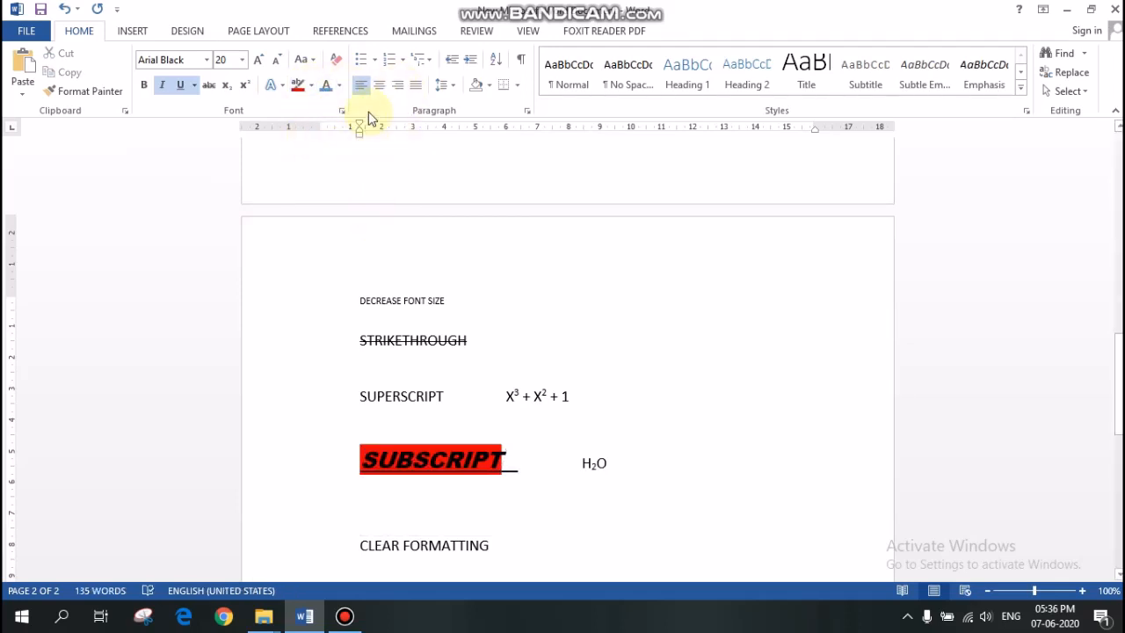
pyautogui.click(380, 85)
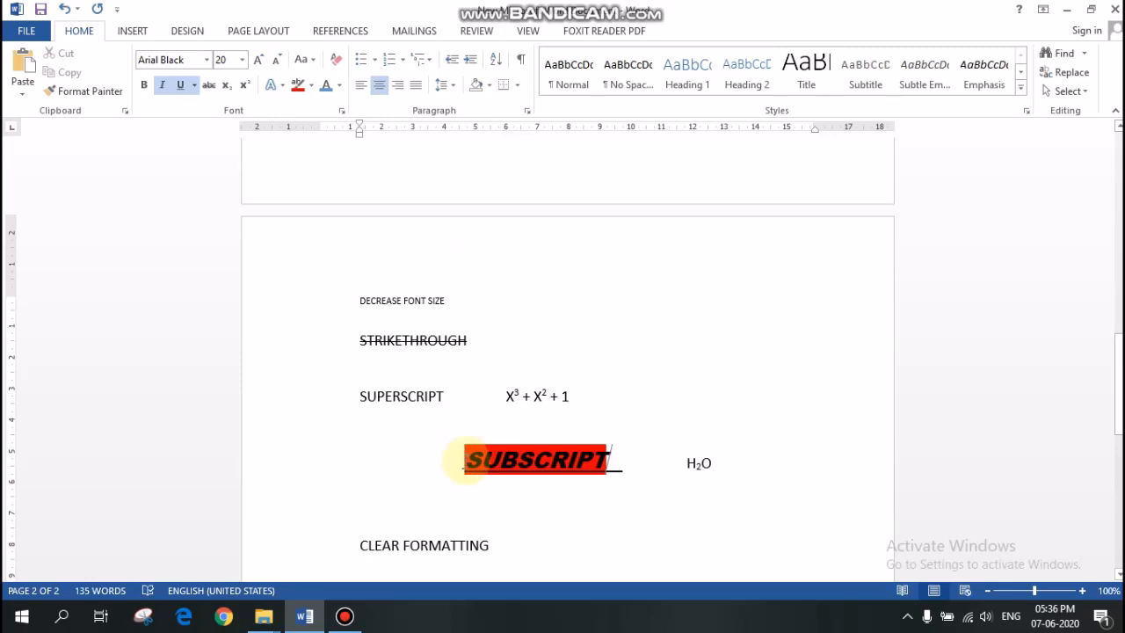
# Clear all formatting from the word SUBSCRIPT and deselect the text
pyautogui.moveTo(464, 459); pyautogui.dragTo(633, 462)
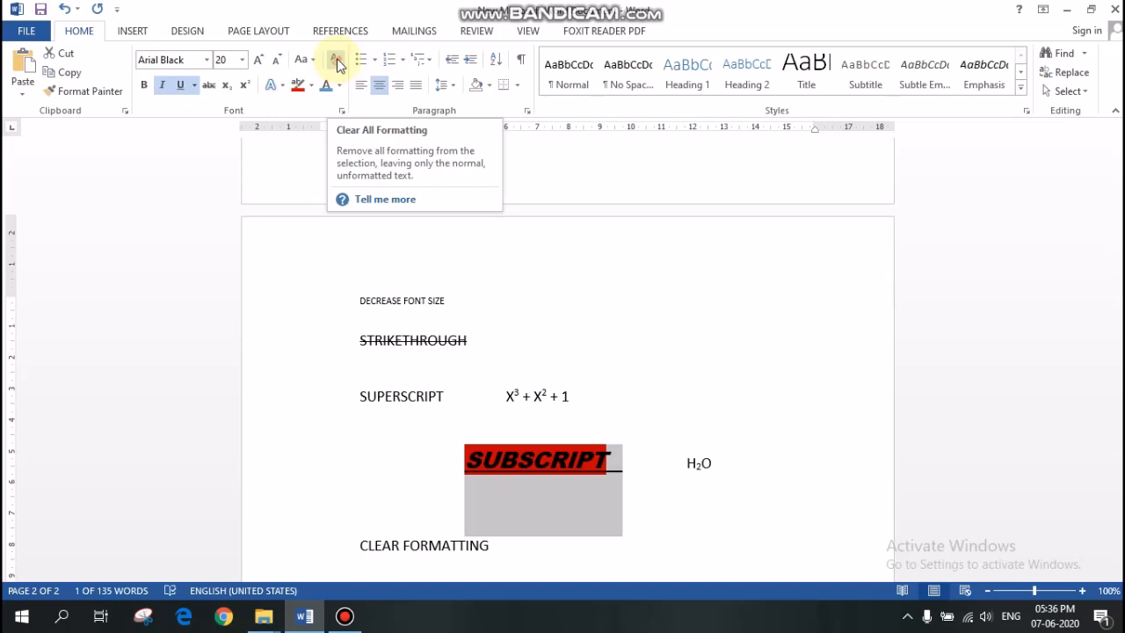
pyautogui.click(337, 62)
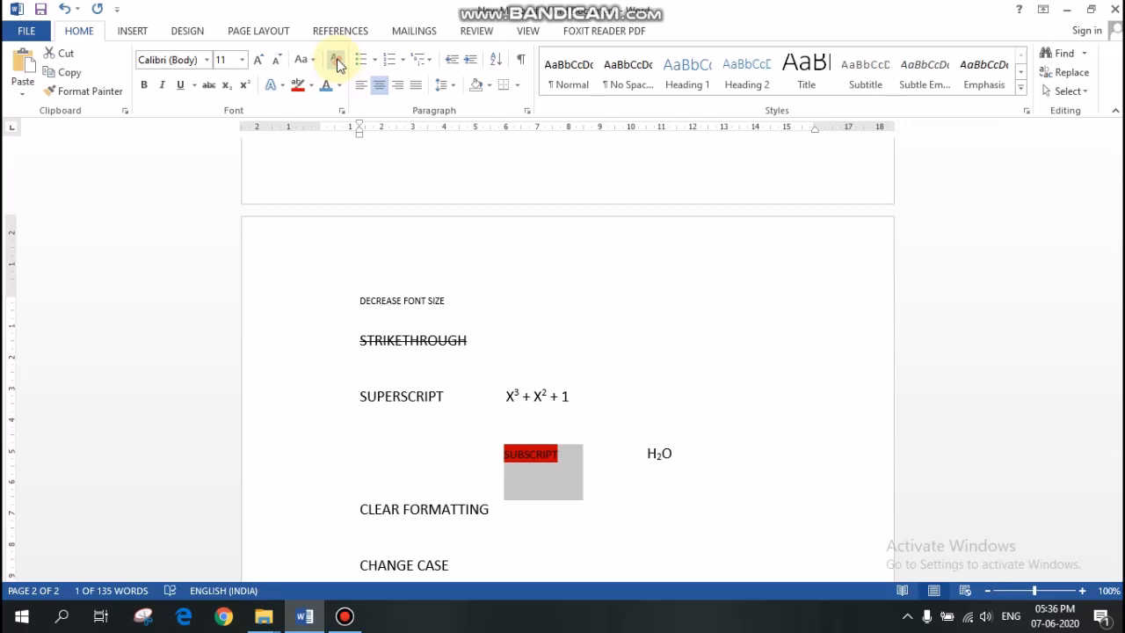
pyautogui.click(499, 479)
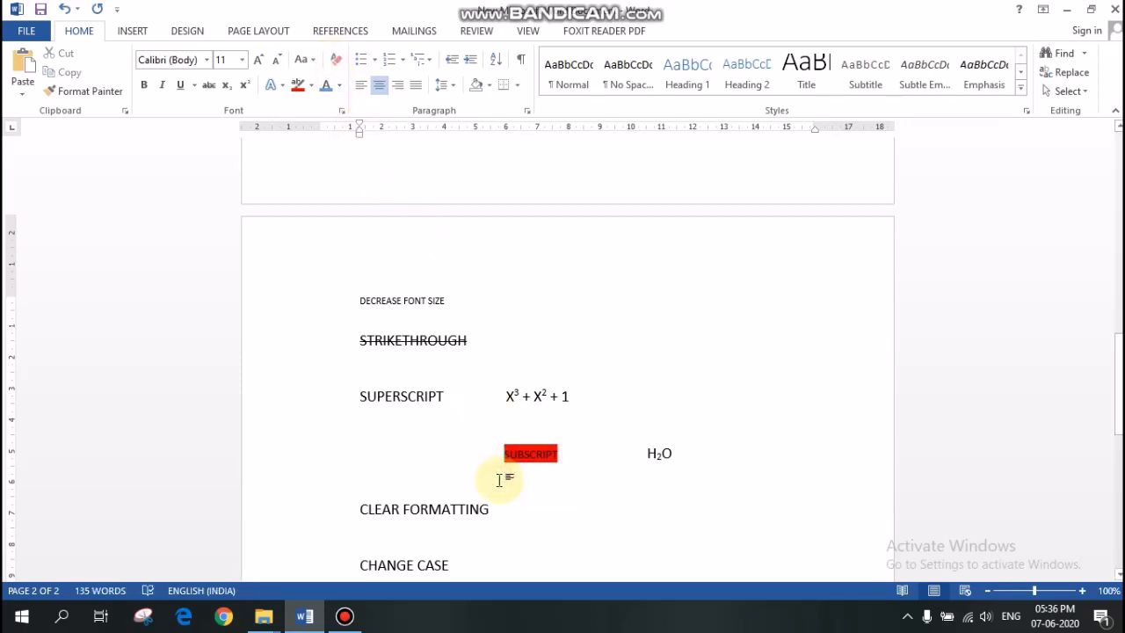
pyautogui.moveTo(558, 454); pyautogui.dragTo(505, 442)
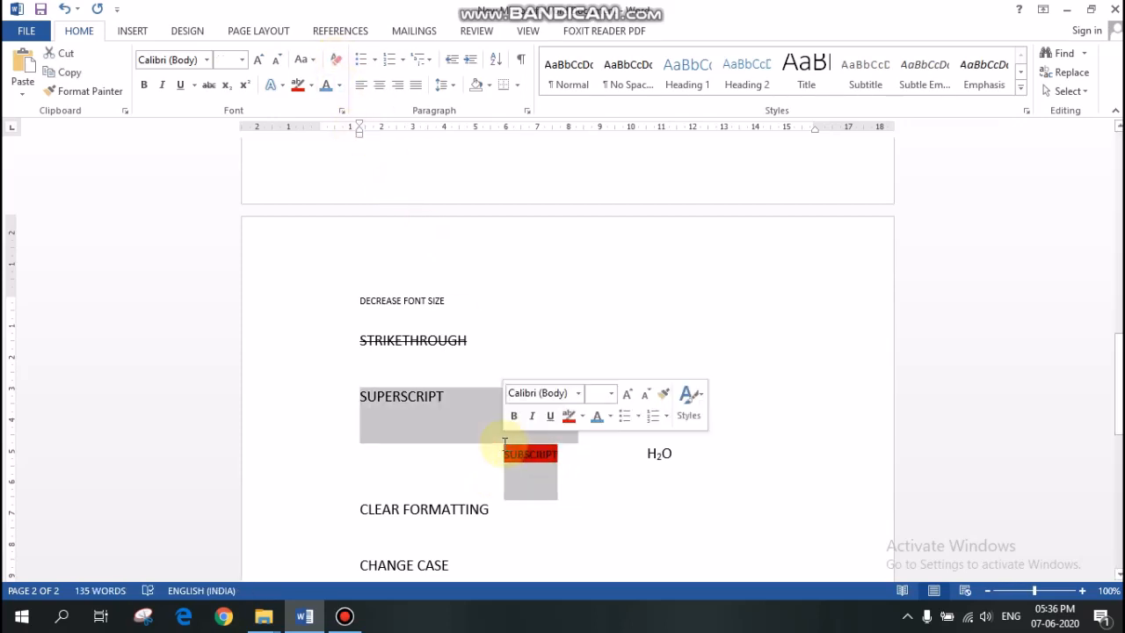
pyautogui.click(507, 456)
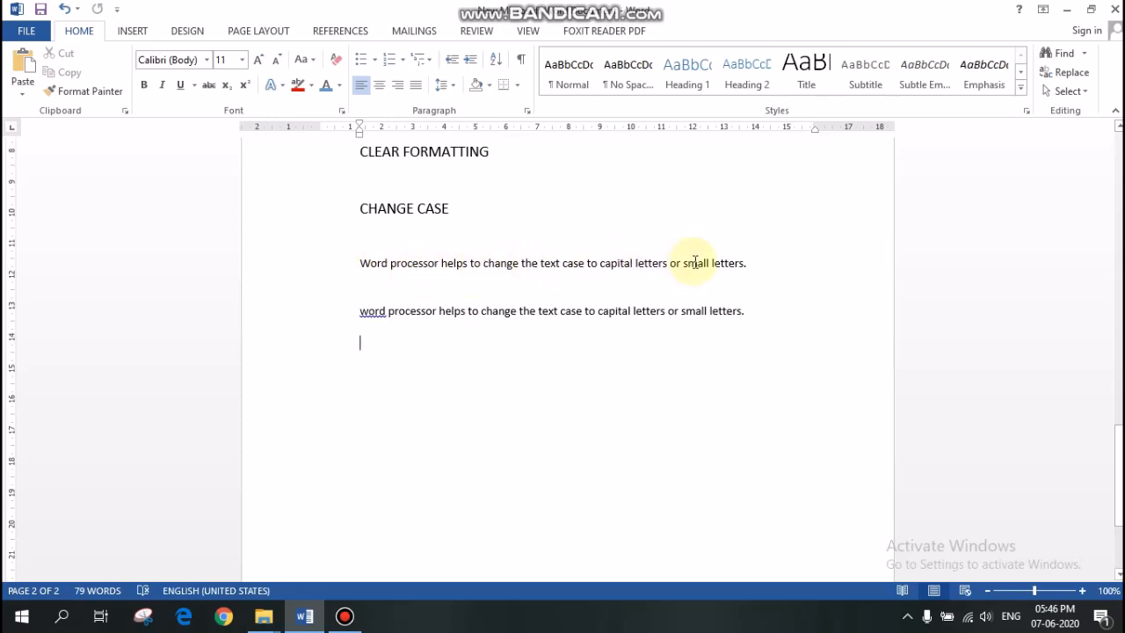
# Change the second sample sentence under CHANGE CASE to sentence case
pyautogui.click(359, 311)
pyautogui.keyDown('shift'); pyautogui.click(743, 311); pyautogui.keyUp('shift')
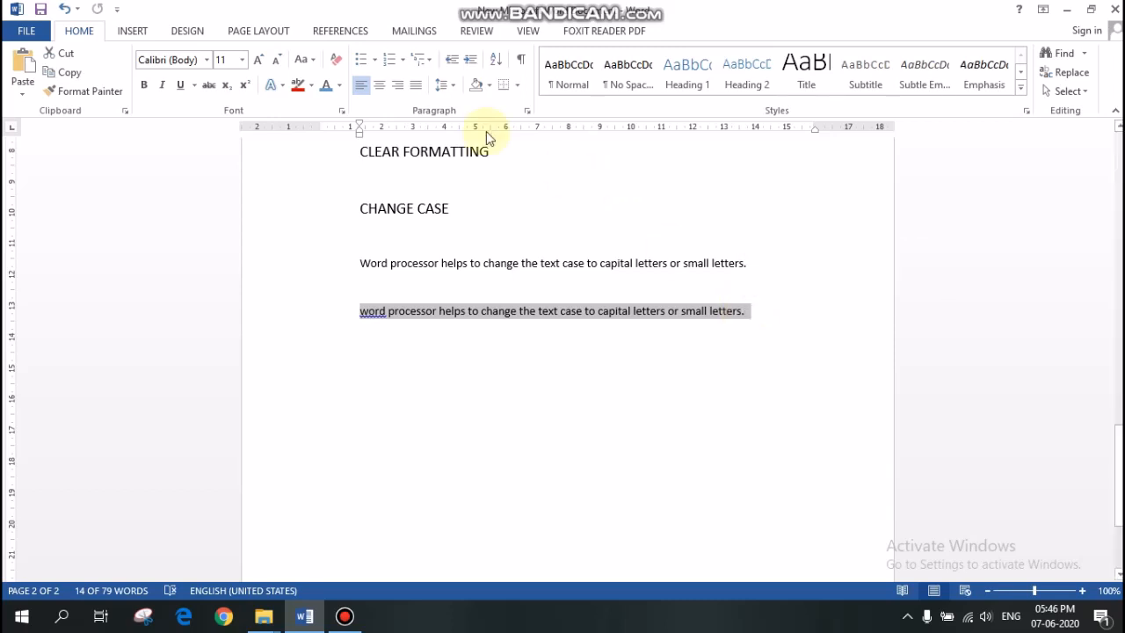
pyautogui.click(313, 63)
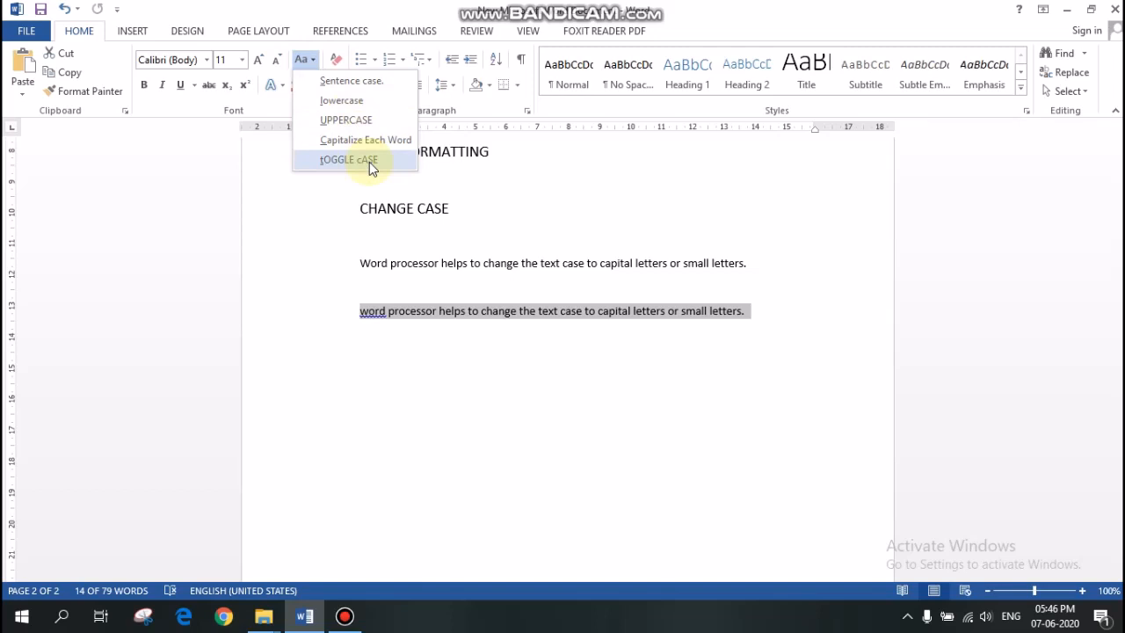
pyautogui.click(361, 82)
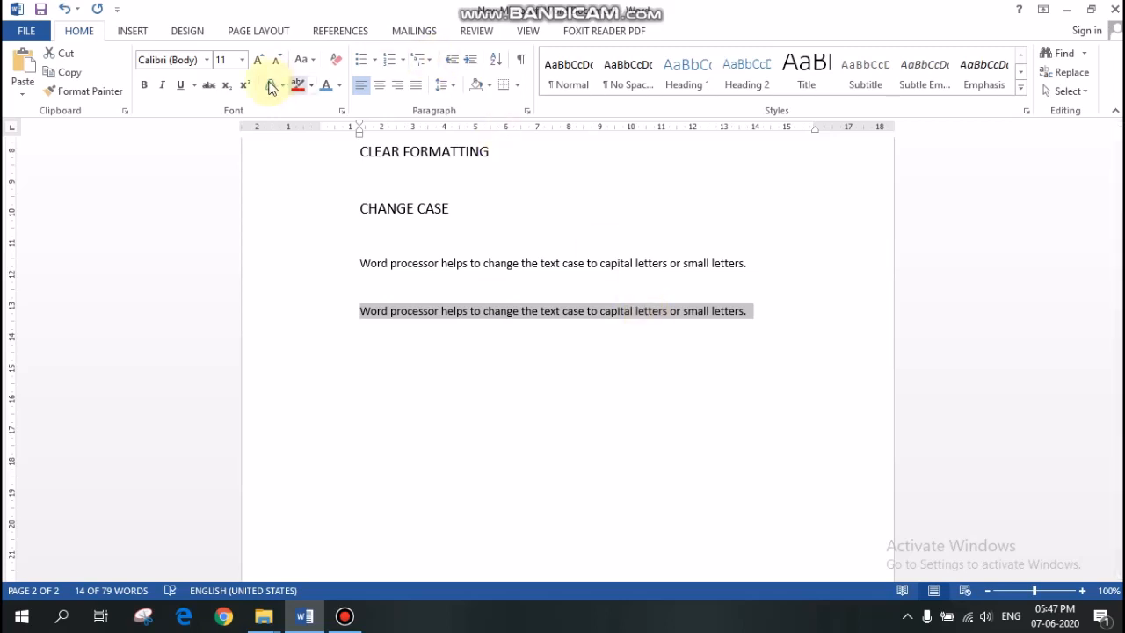
# Convert the second sample sentence under CHANGE CASE to lowercase, followed by UPPERCASE
pyautogui.click(312, 66)
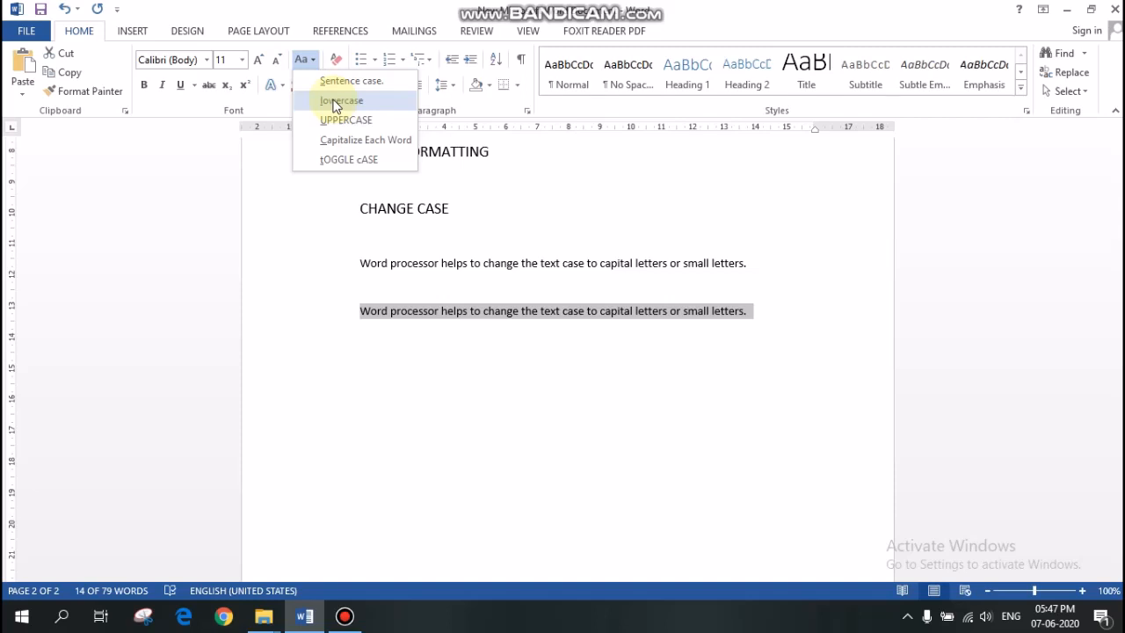
pyautogui.click(334, 102)
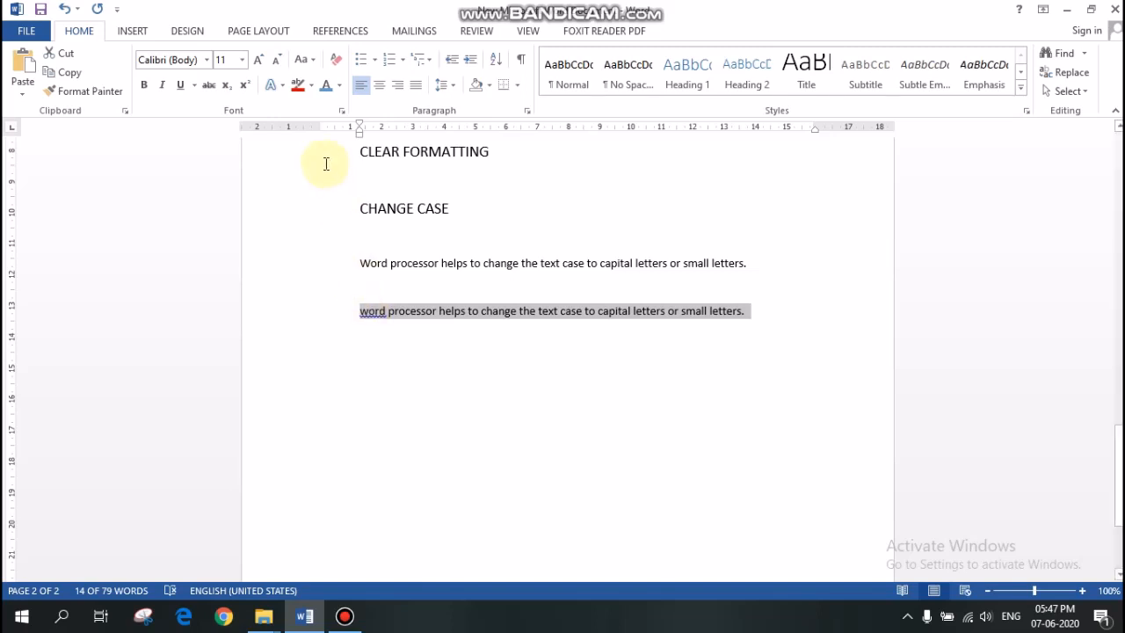
pyautogui.click(312, 60)
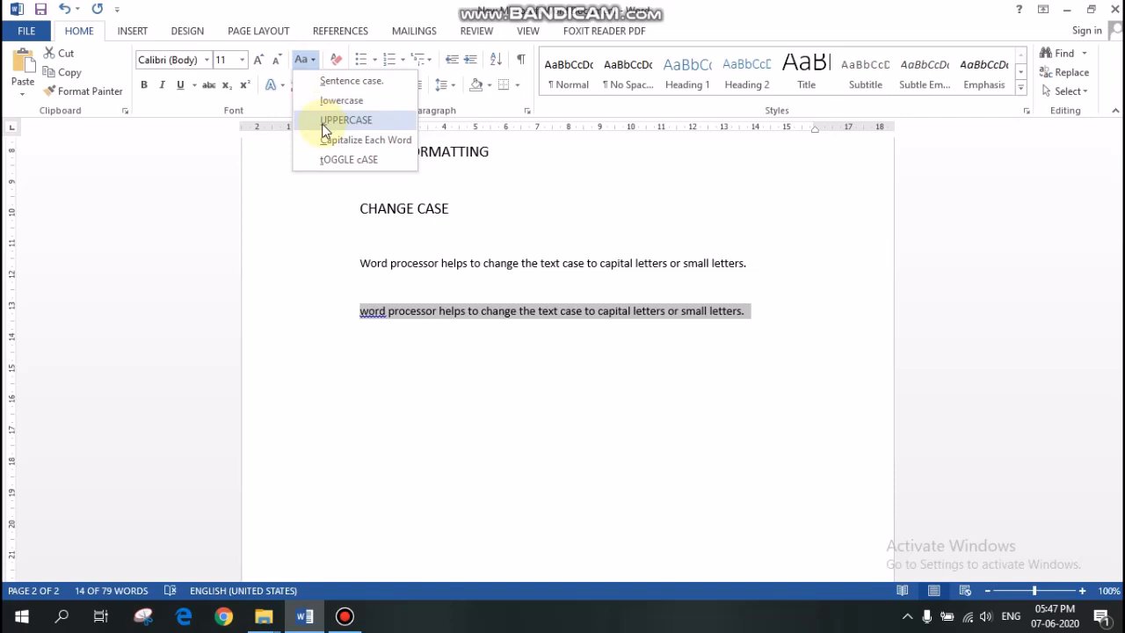
pyautogui.click(345, 120)
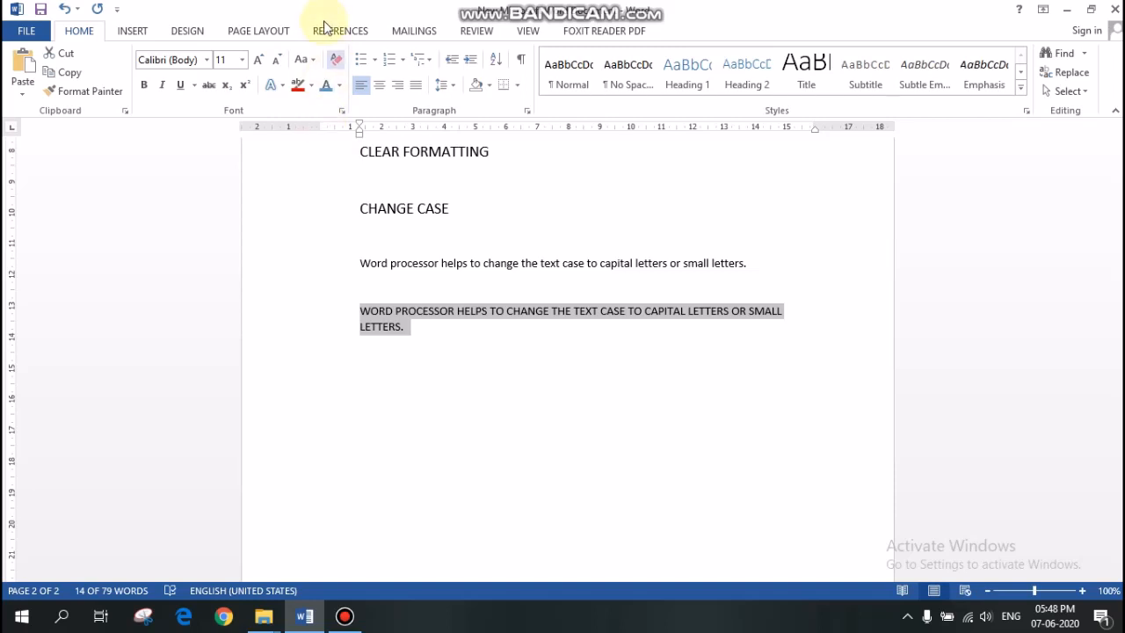
# Apply Capitalize Each Word to the first sample sentence under CHANGE CASE, followed by tOGGLE cASE
pyautogui.click(312, 61)
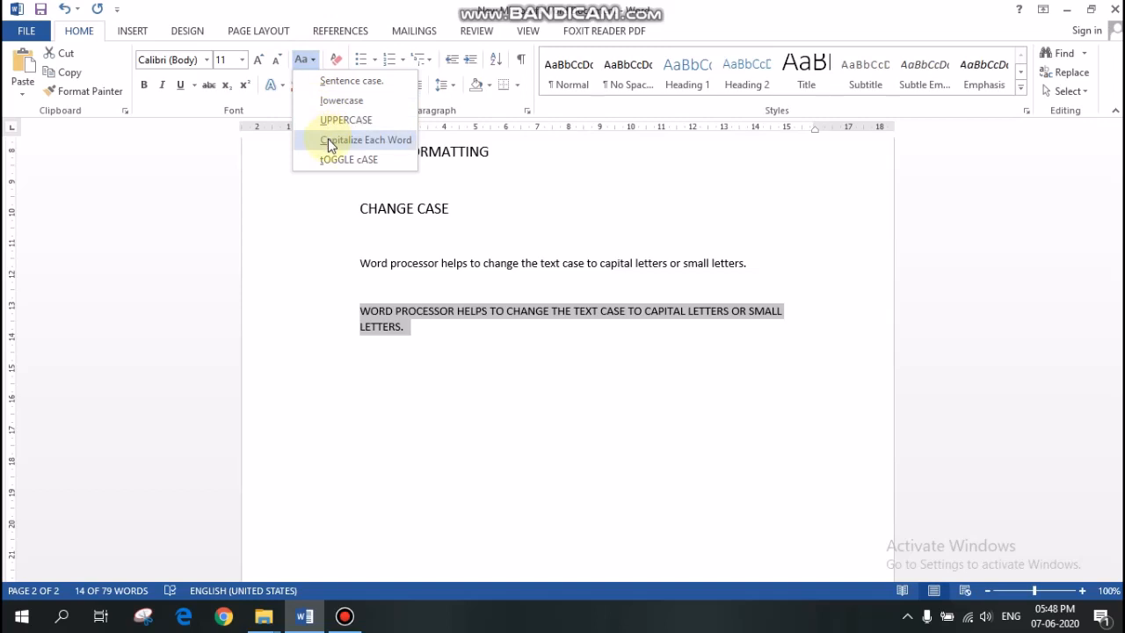
pyautogui.click(359, 261)
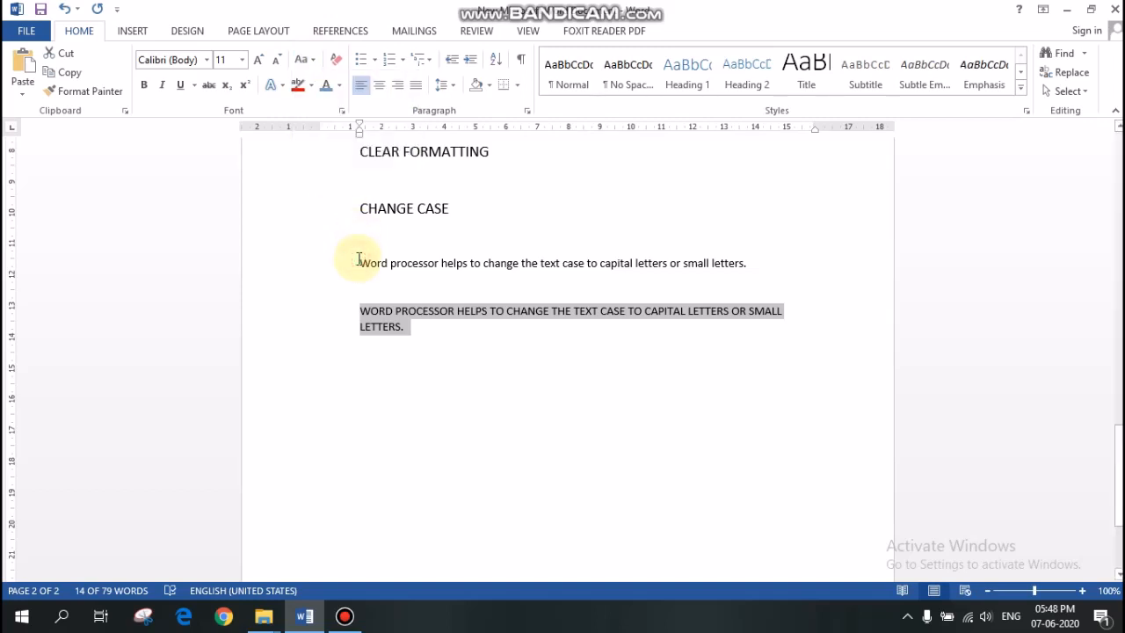
pyautogui.click(358, 261)
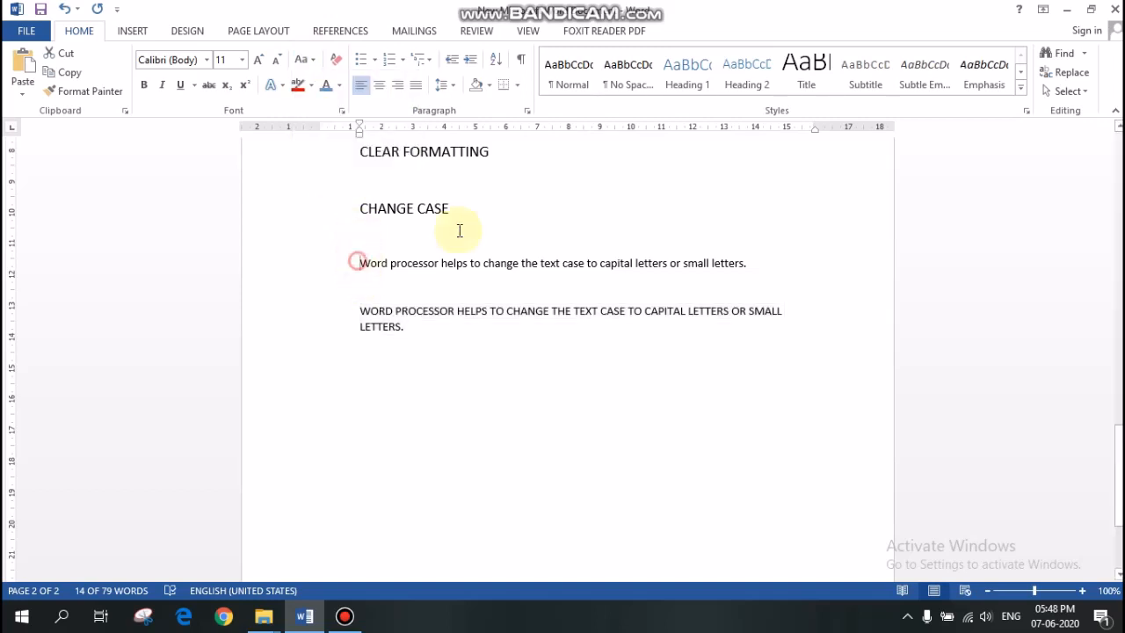
pyautogui.keyDown('shift'); pyautogui.click(748, 263); pyautogui.keyUp('shift')
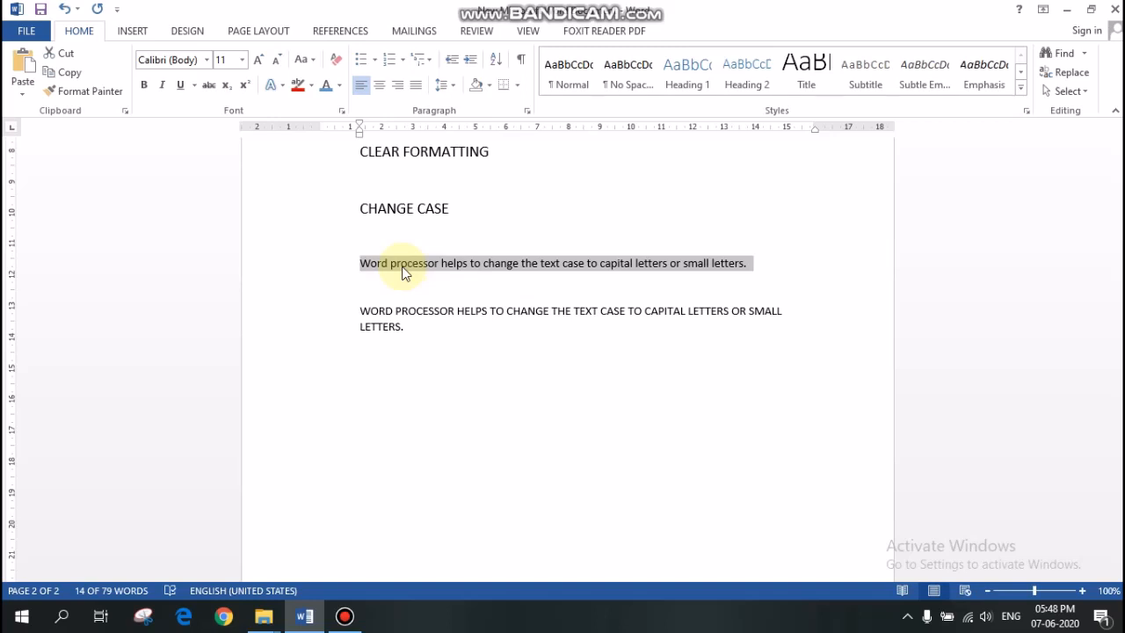
pyautogui.click(312, 60)
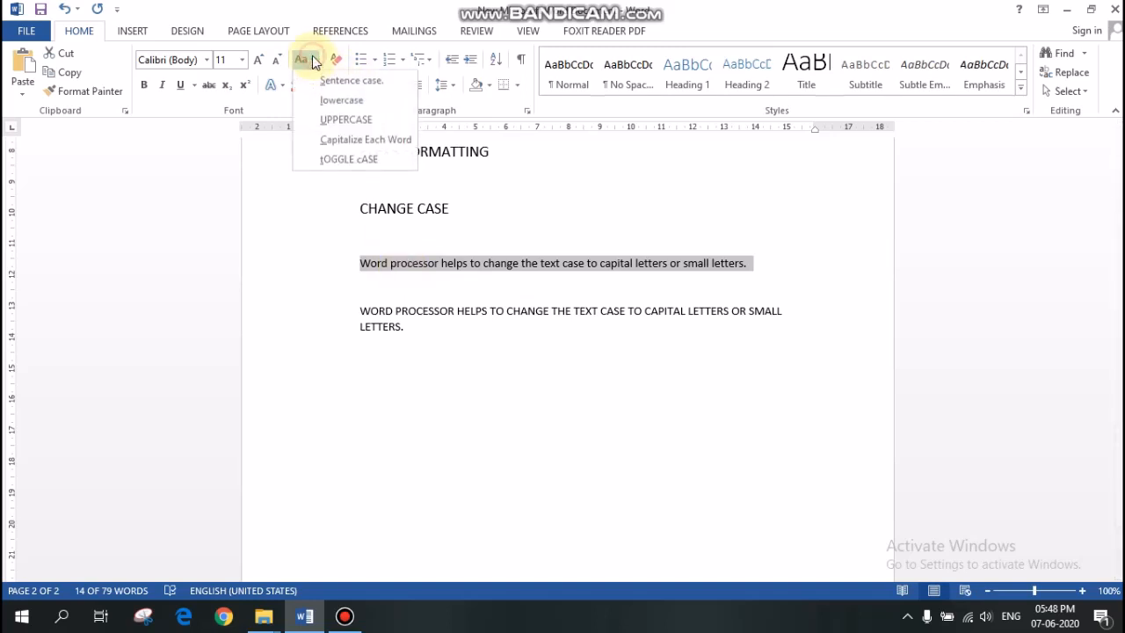
pyautogui.click(340, 139)
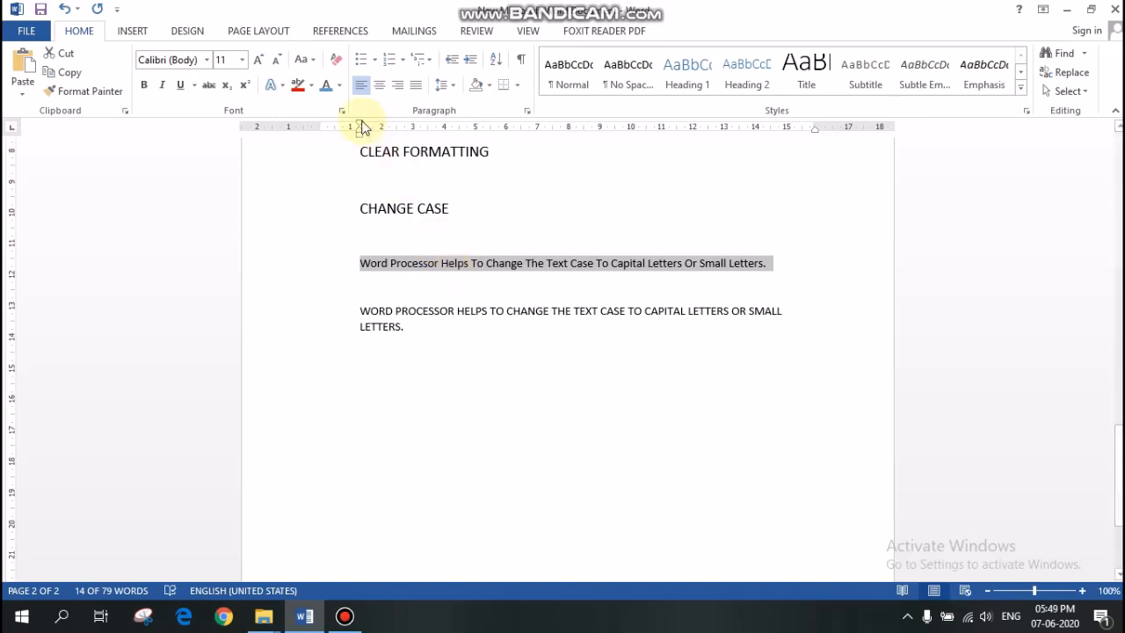
pyautogui.click(312, 62)
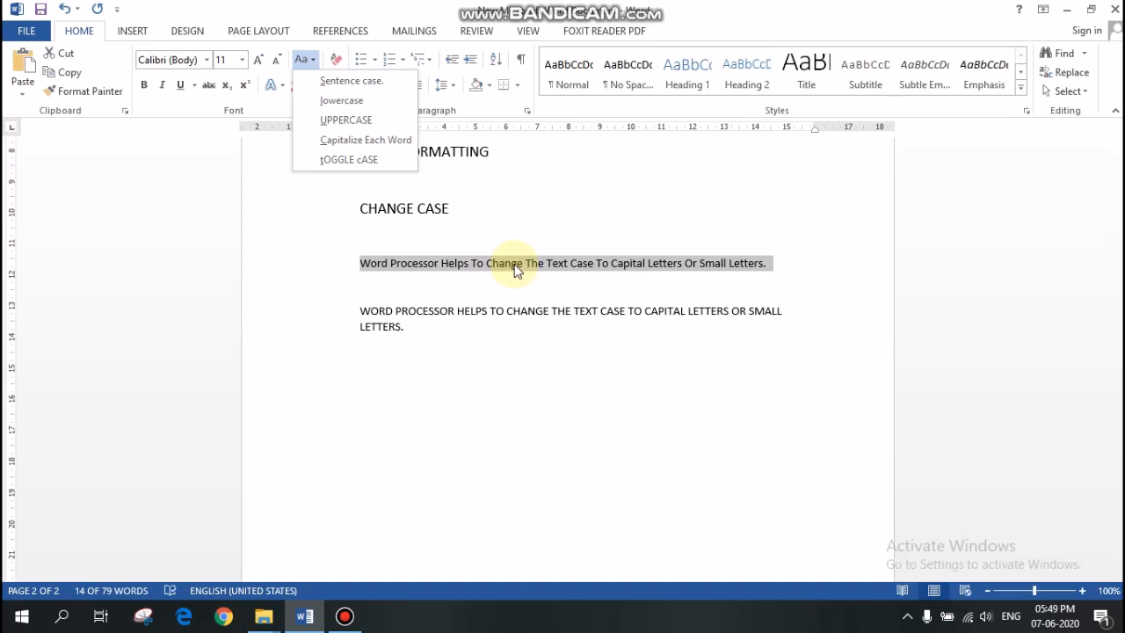
pyautogui.click(388, 162)
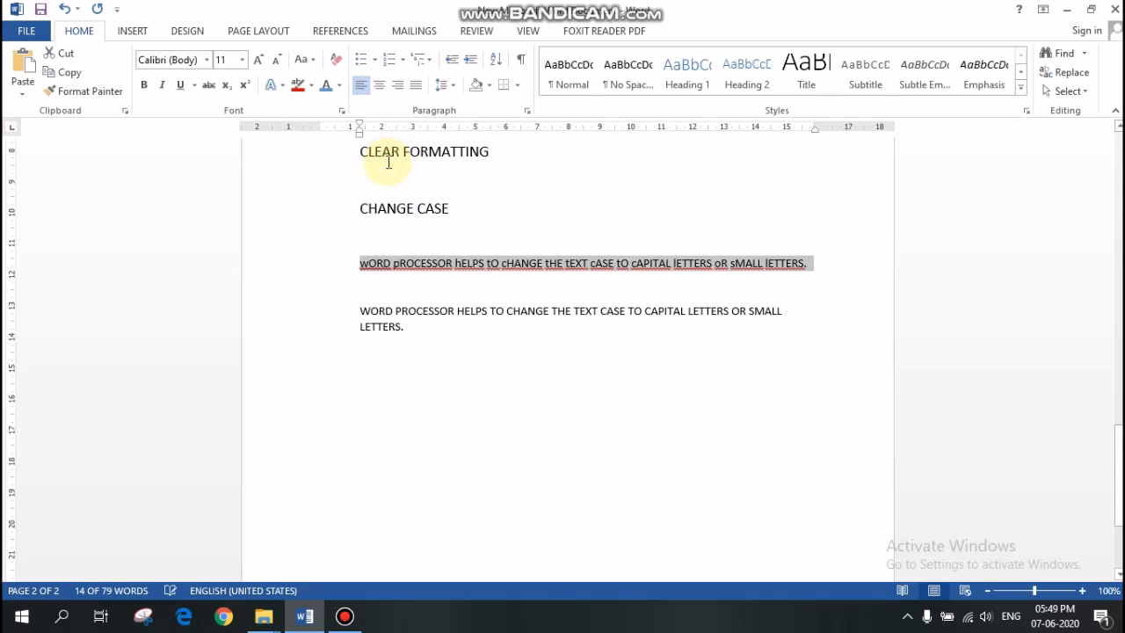